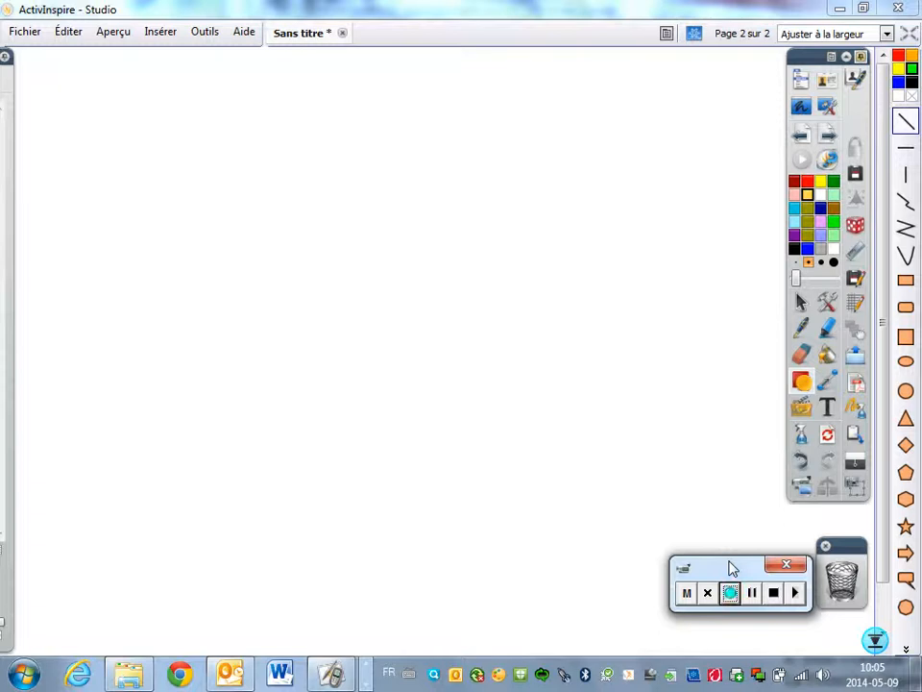
# Draw a wide U-shaped curve freehand with the pen in dark green across the upper part of the page
pyautogui.click(801, 328)
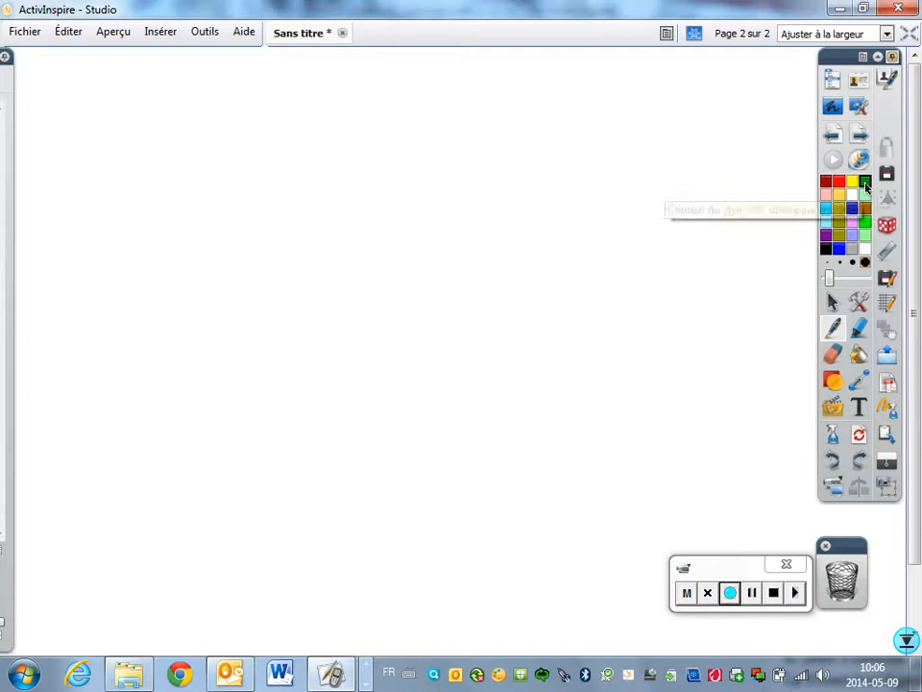
pyautogui.click(866, 182)
pyautogui.moveTo(123, 146)
pyautogui.mouseDown()
pyautogui.moveTo(177, 232)
pyautogui.moveTo(409, 372)
pyautogui.moveTo(613, 300)
pyautogui.moveTo(736, 144)
pyautogui.mouseUp()
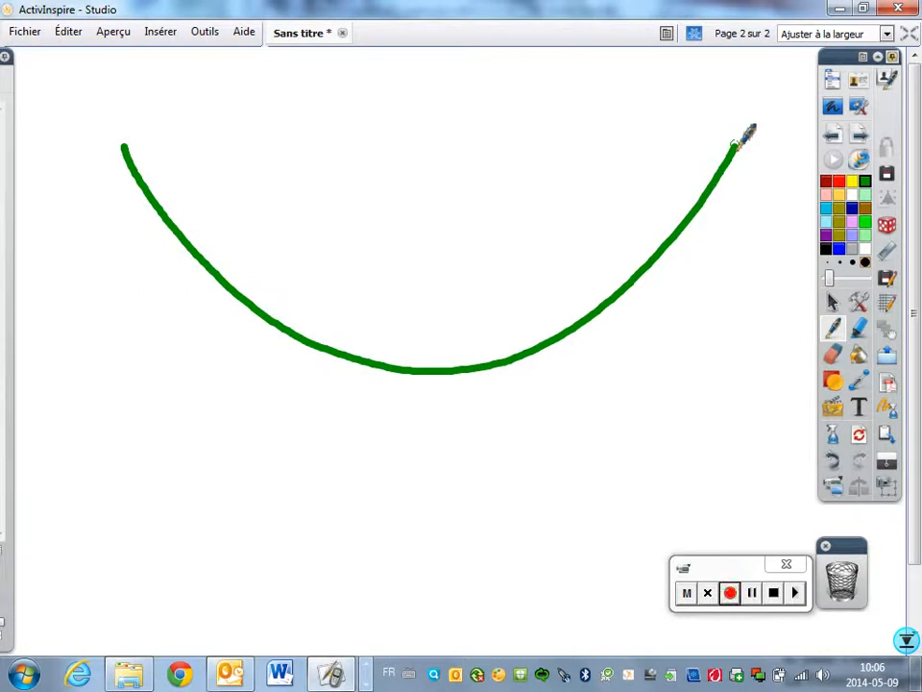
# Draw a red horizontal line below the green curve, spanning nearly the full width of the page
pyautogui.click(832, 381)
pyautogui.click(908, 151)
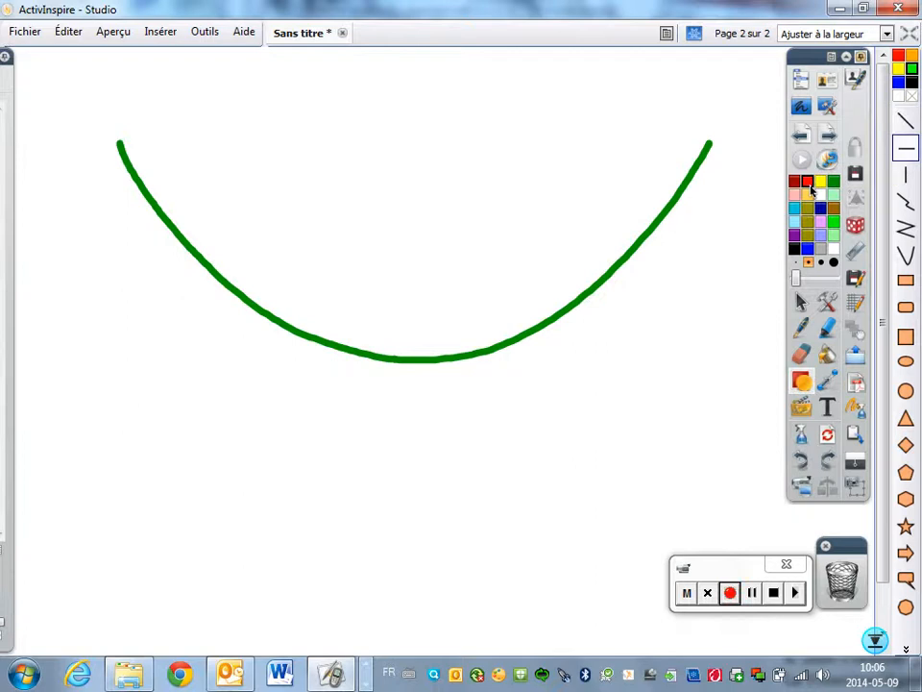
pyautogui.click(809, 183)
pyautogui.moveTo(770, 470); pyautogui.dragTo(46, 469)
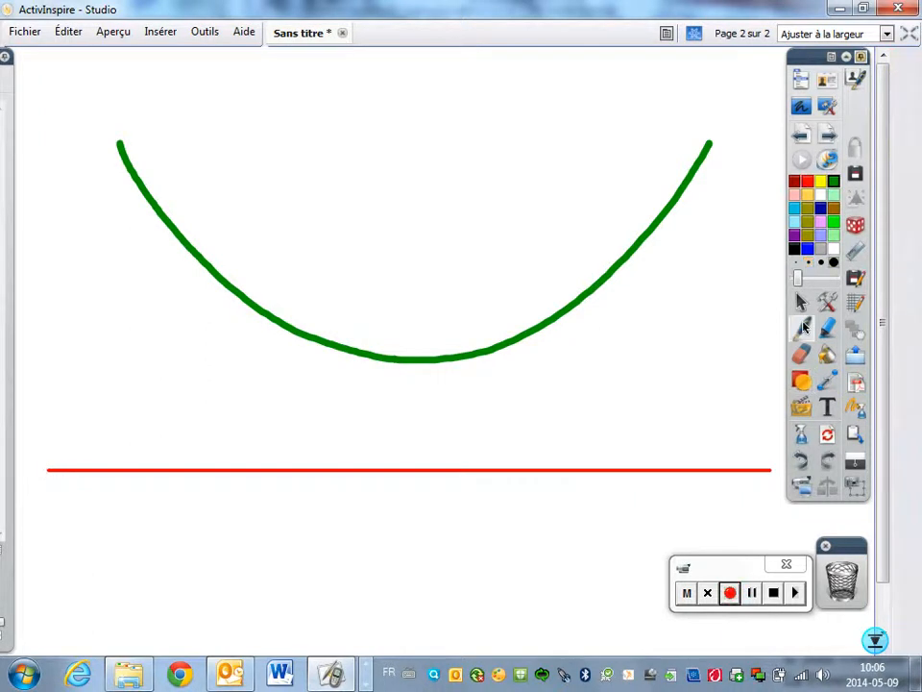
# Mark two large blue pen dots, one inside the green curve above its lowest point and one near the right end of the red line
pyautogui.click(801, 328)
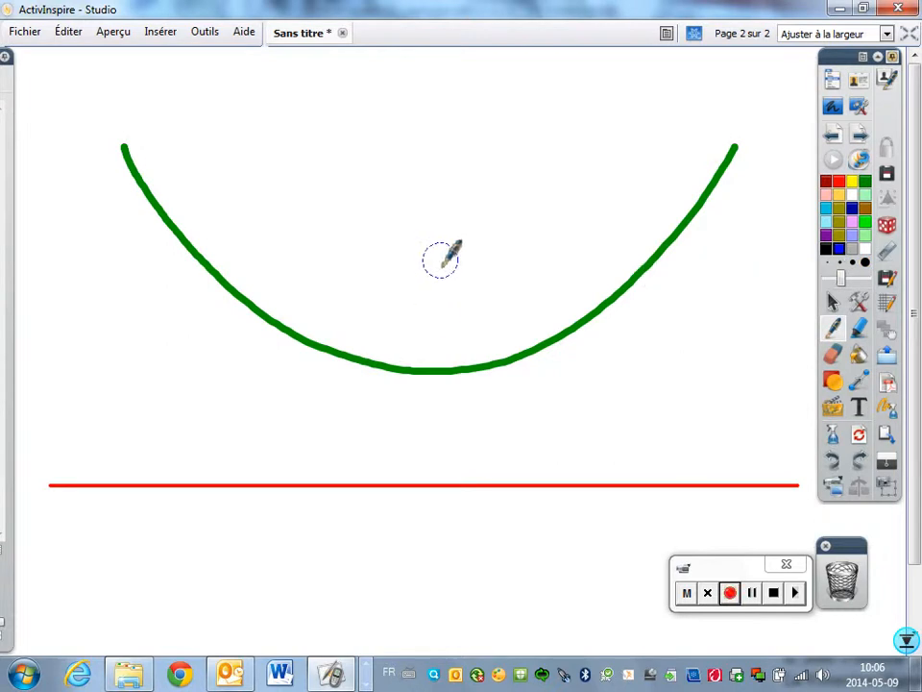
pyautogui.click(441, 255)
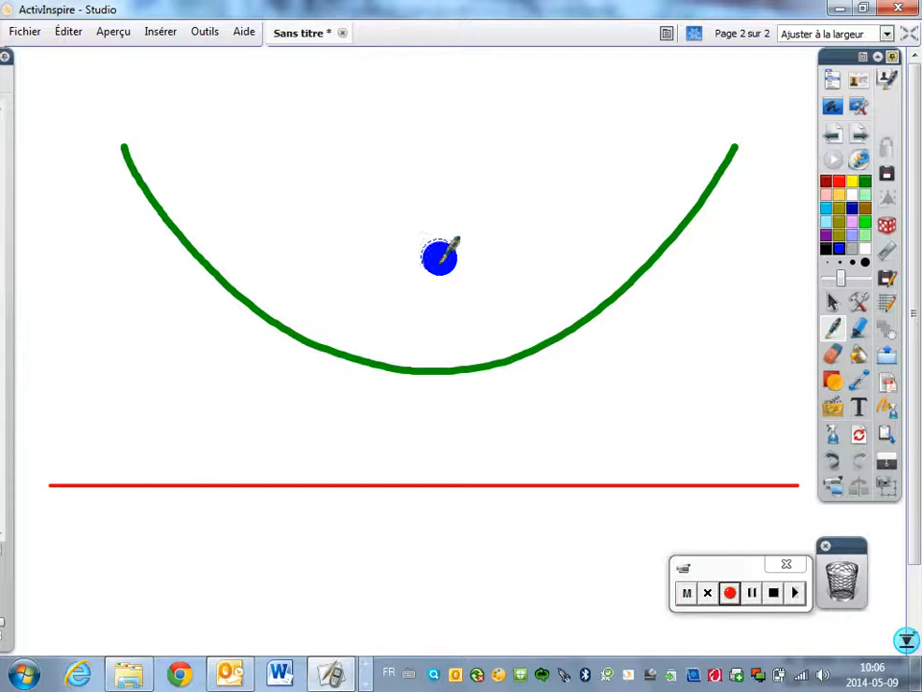
pyautogui.click(685, 484)
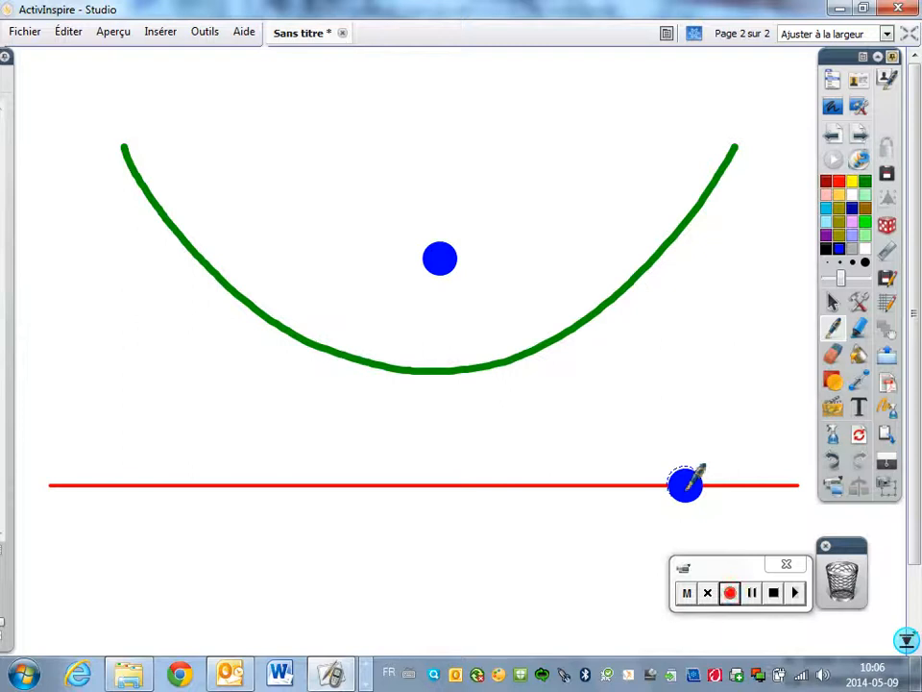
# Mark a large light-orange dot on the right branch of the green curve
pyautogui.click(833, 381)
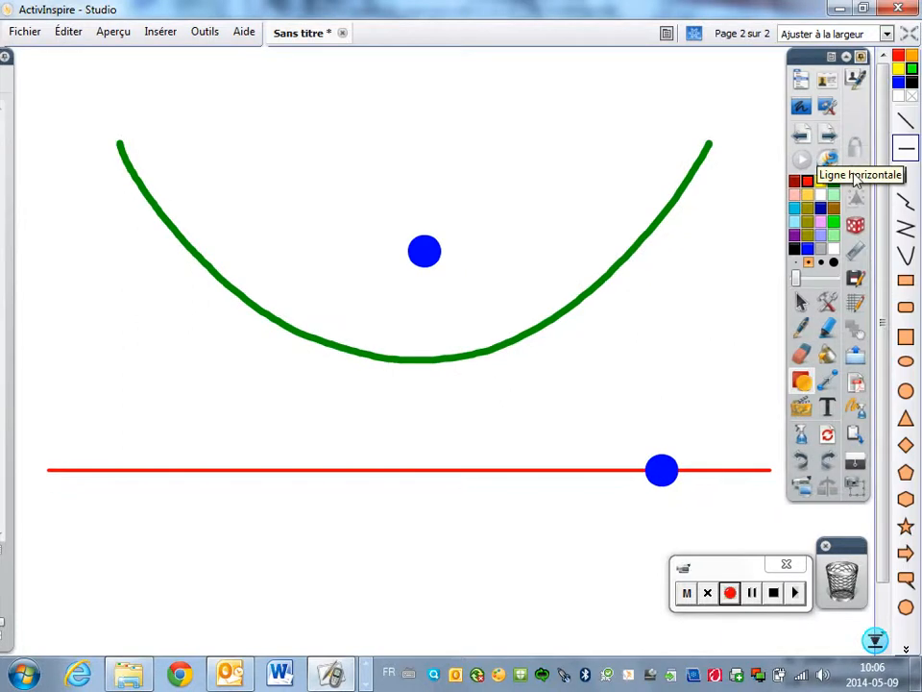
pyautogui.click(907, 149)
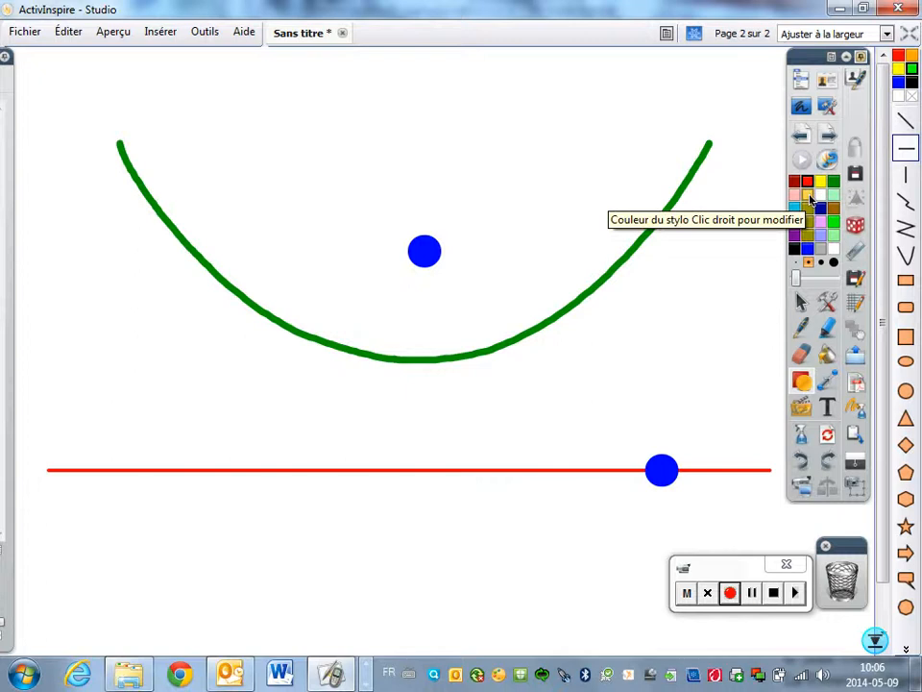
pyautogui.click(808, 195)
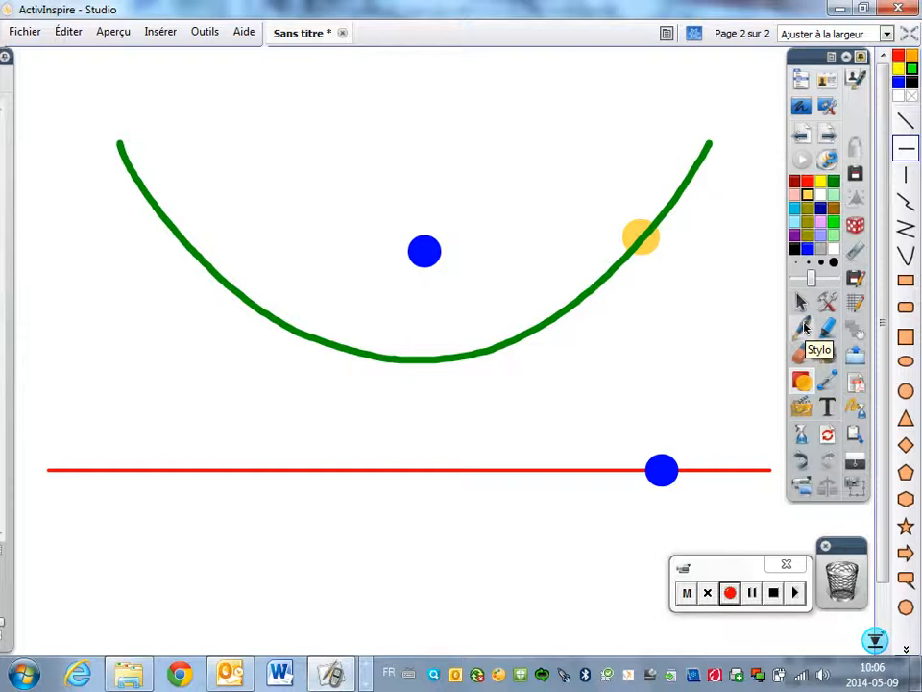
# Draw two red straight lines of thickness 4, from the upper blue dot to the curve's right branch and from there down to the horizontal line
pyautogui.click(906, 120)
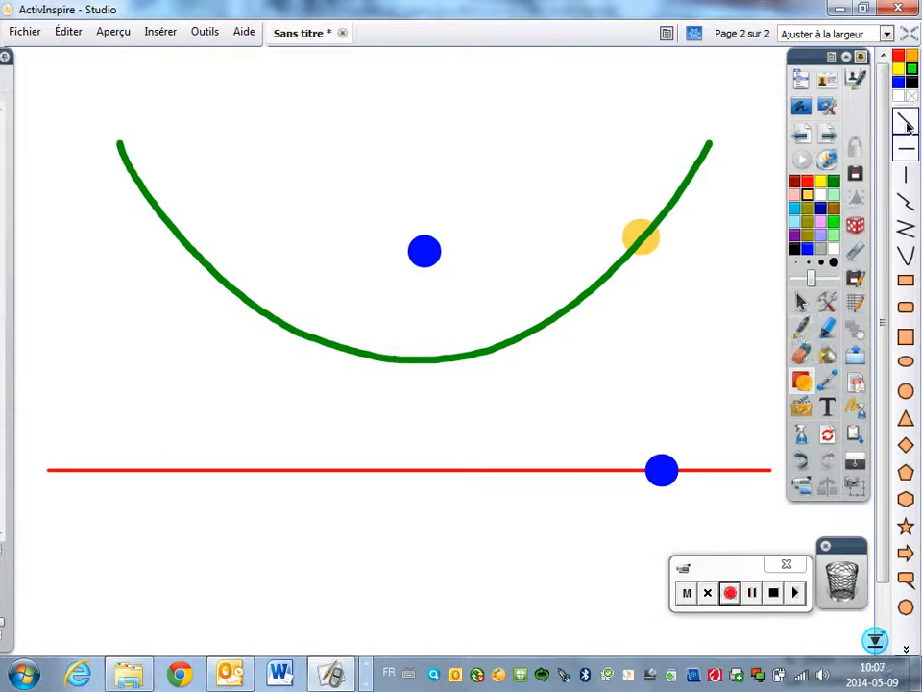
pyautogui.click(807, 181)
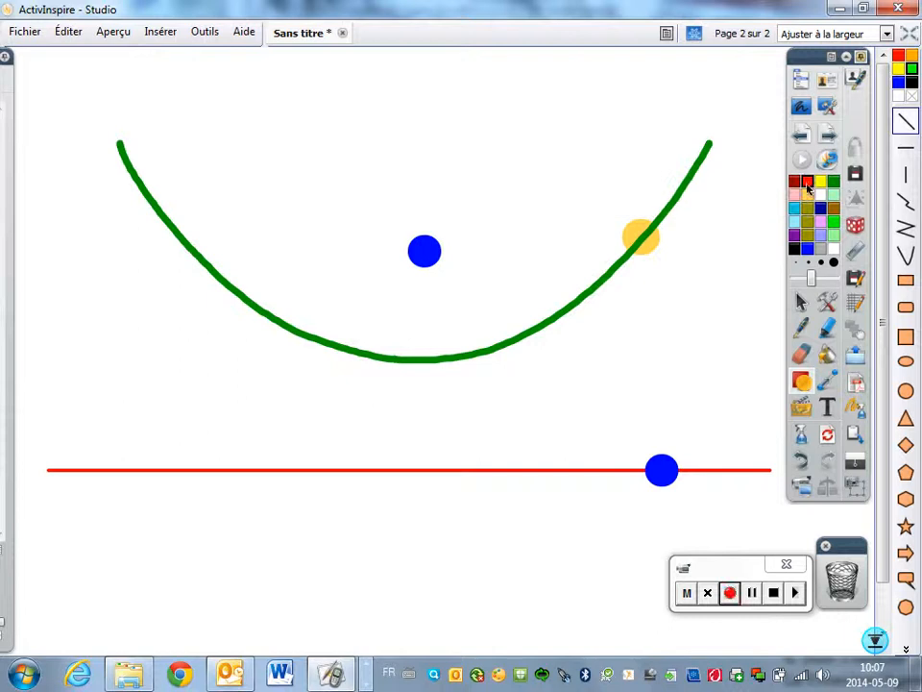
pyautogui.click(811, 265)
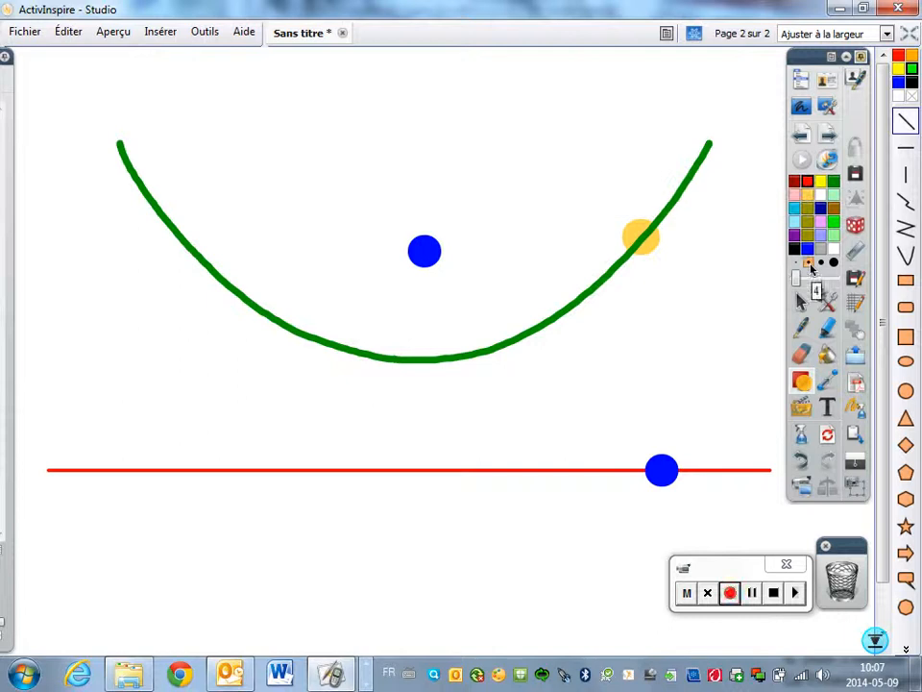
pyautogui.moveTo(430, 253); pyautogui.dragTo(701, 165)
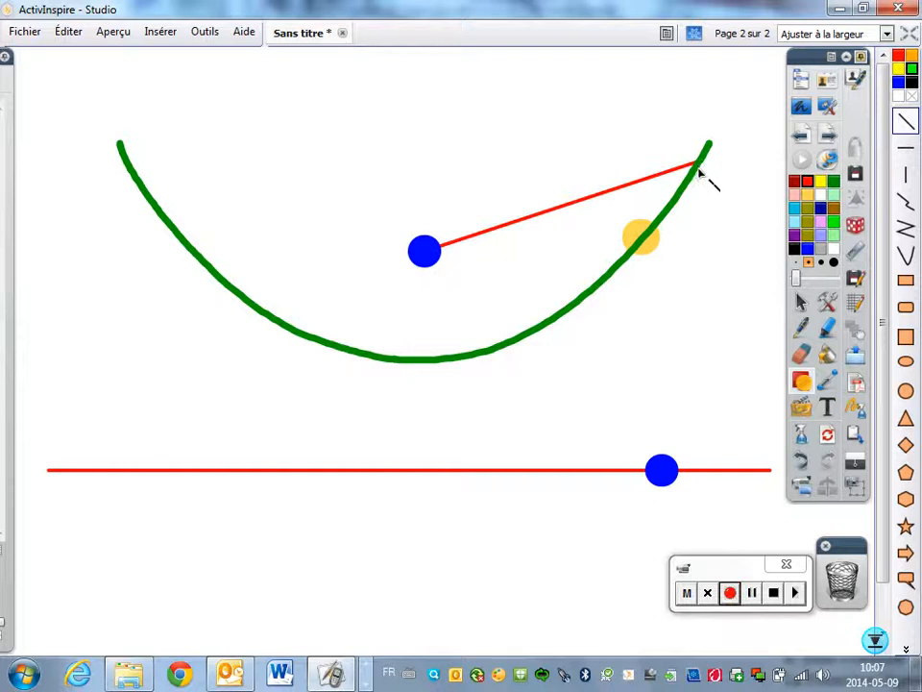
pyautogui.moveTo(699, 168)
pyautogui.mouseDown()
pyautogui.moveTo(709, 206)
pyautogui.moveTo(692, 469)
pyautogui.mouseUp()
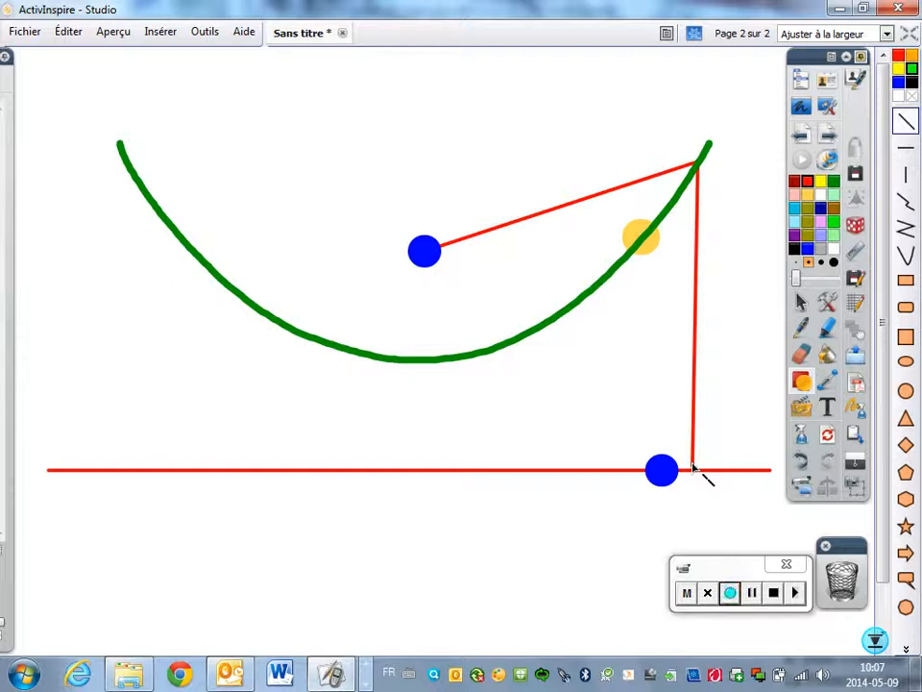
# Switch to GeoGebra and hide the axes of the graphics view
pyautogui.click(365, 666)
pyautogui.click(366, 685)
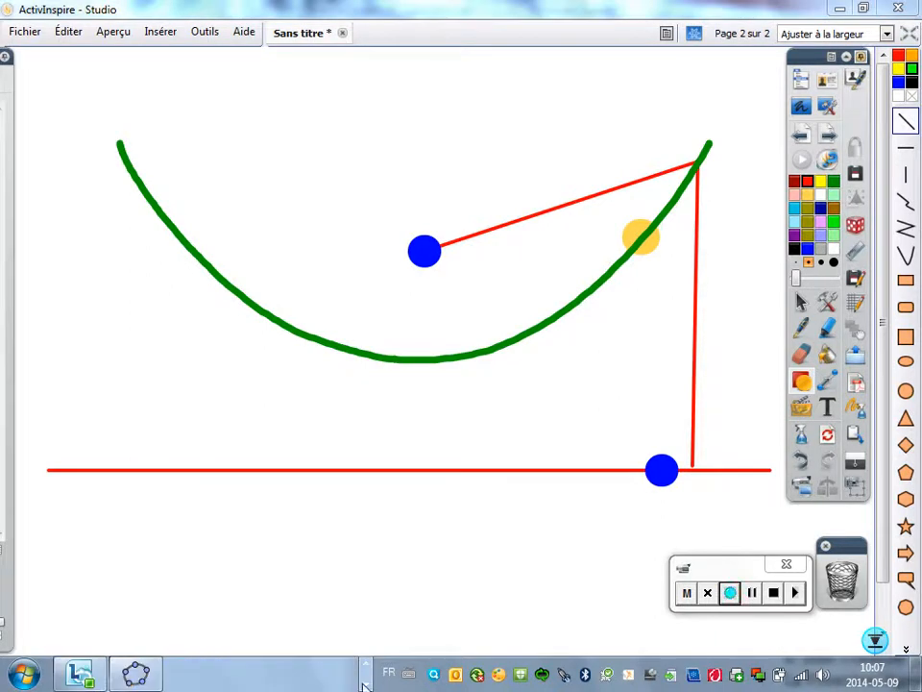
pyautogui.click(135, 675)
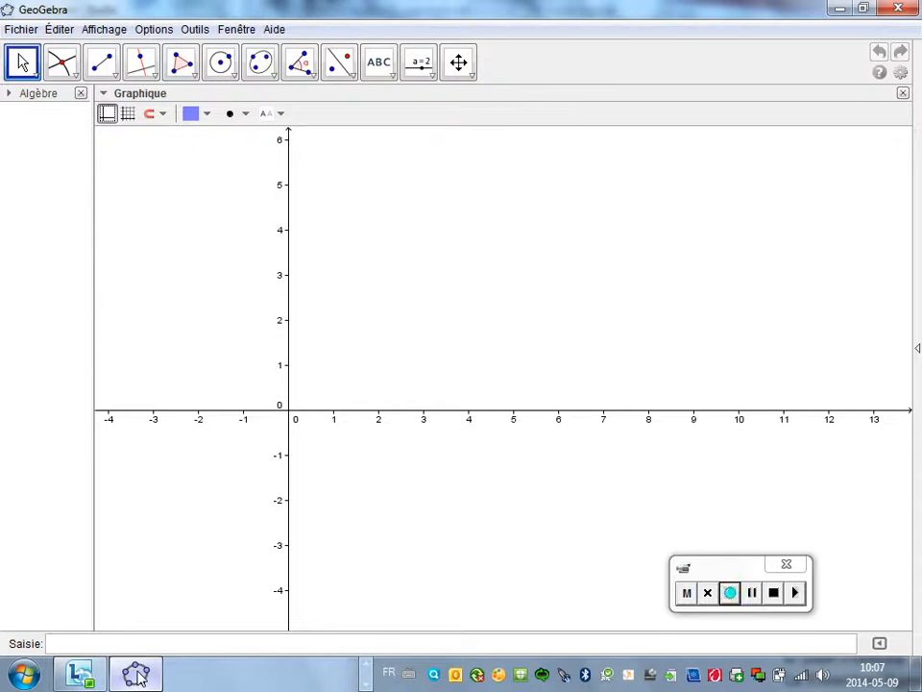
pyautogui.click(107, 114)
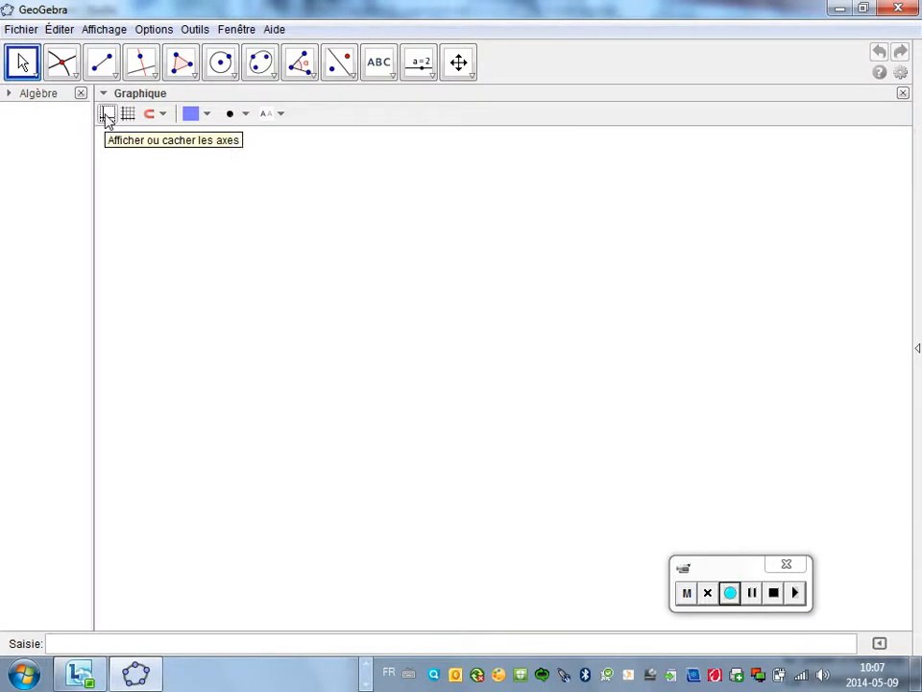
# Place a new free point near the middle of the graphics view
pyautogui.click(75, 77)
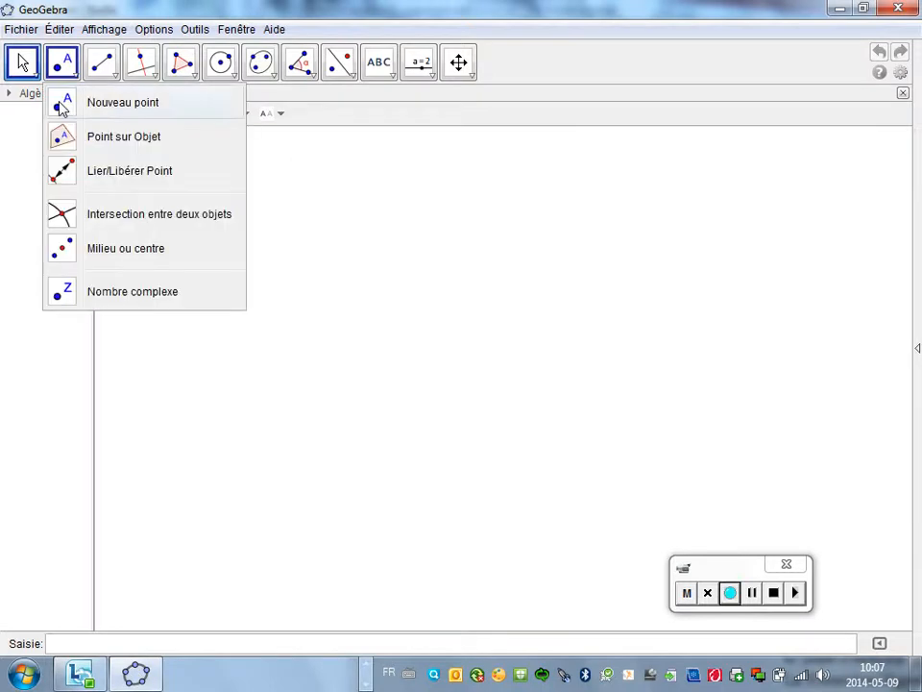
pyautogui.click(61, 102)
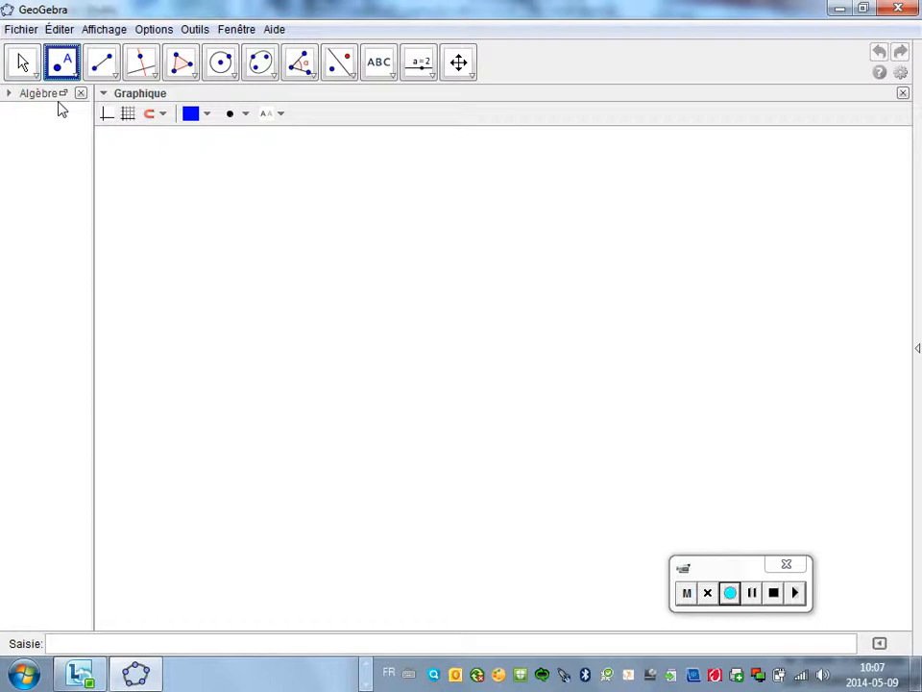
pyautogui.click(482, 315)
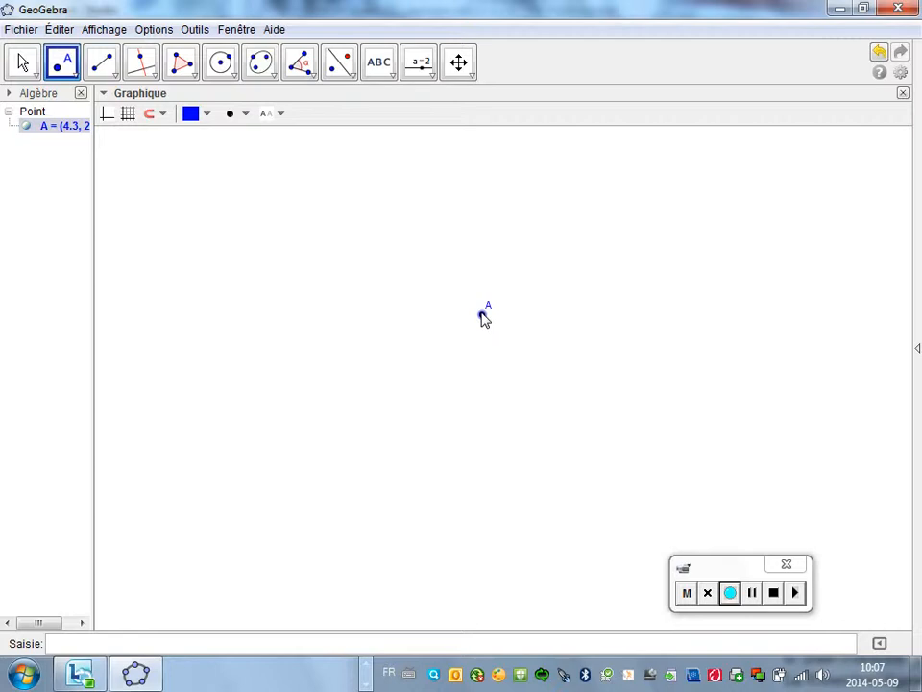
# Construct a nearly horizontal line through two new points below point A, one far left and one far right
pyautogui.click(116, 78)
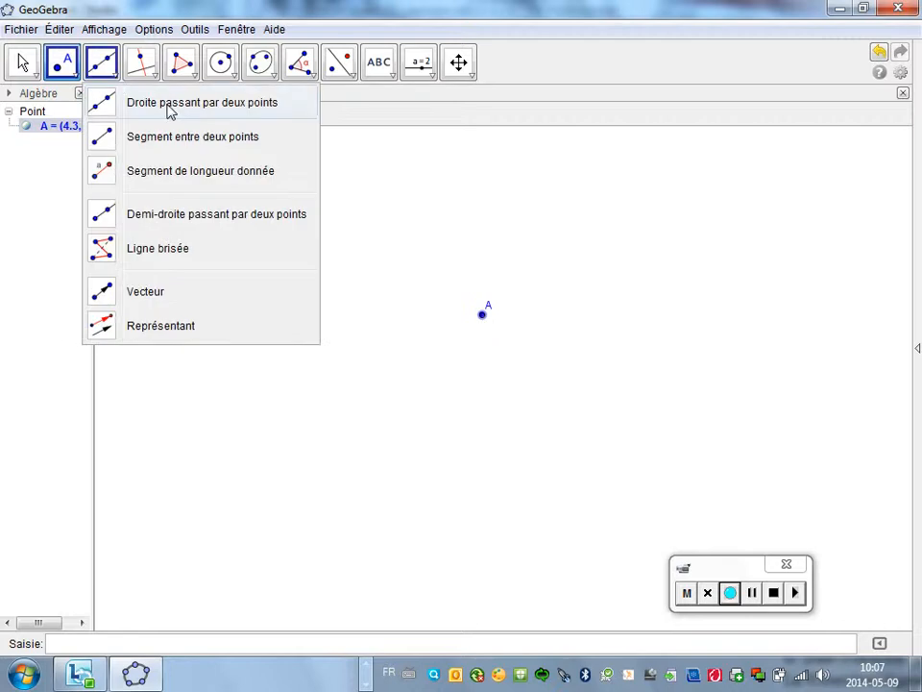
pyautogui.click(169, 106)
pyautogui.click(155, 452)
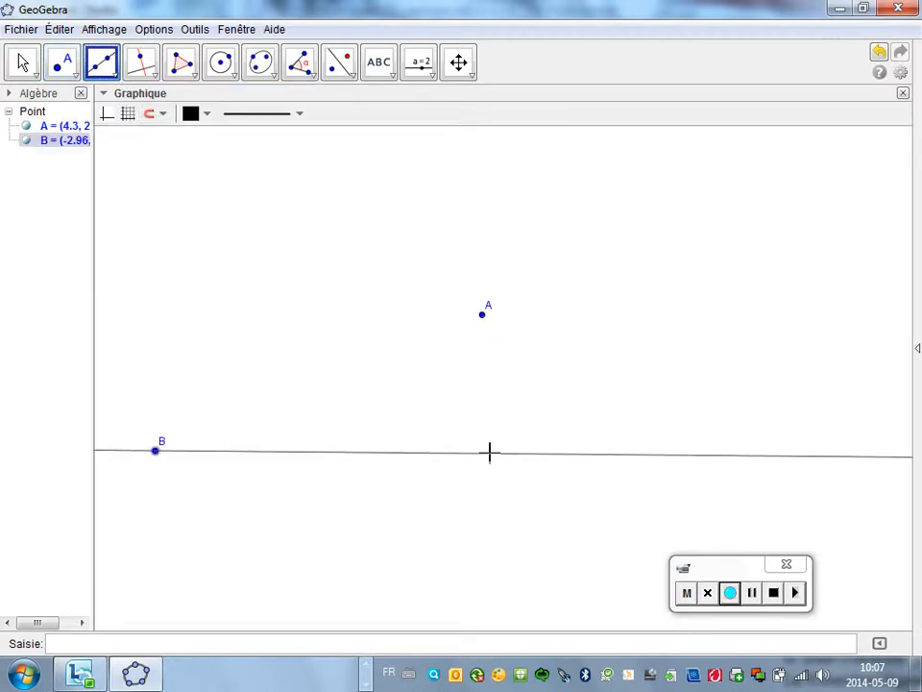
pyautogui.click(795, 442)
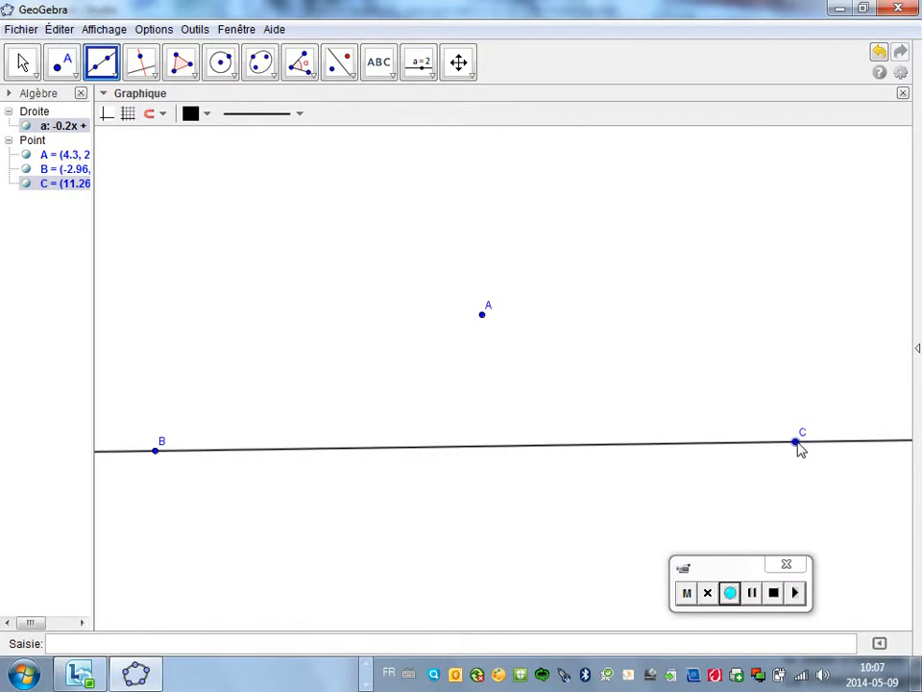
# Attach a point to line BC with Point on Object and slide it along the line to a position just left of C
pyautogui.click(58, 70)
pyautogui.click(63, 137)
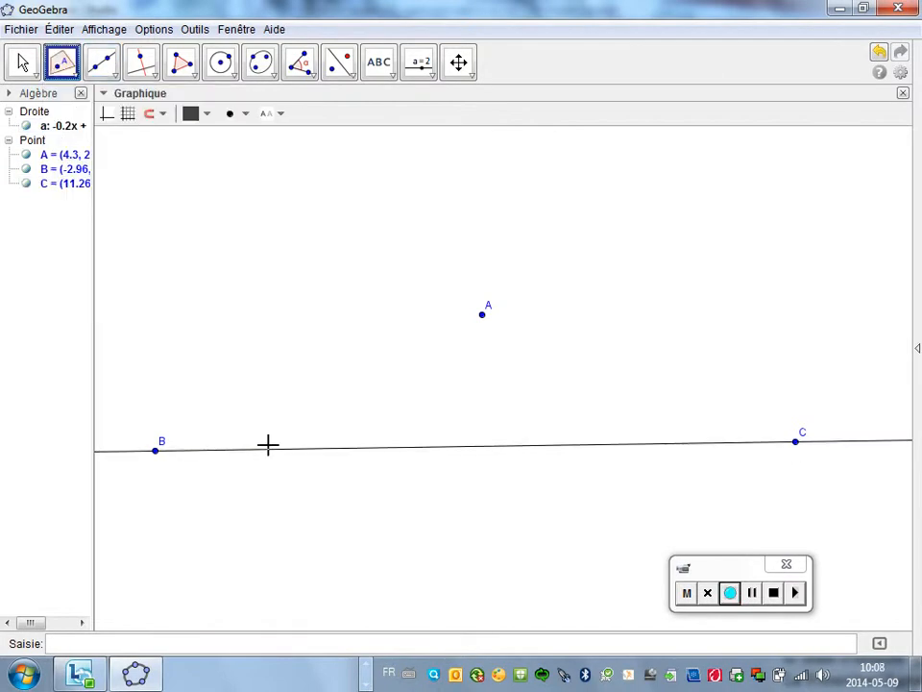
pyautogui.click(268, 446)
pyautogui.click(24, 64)
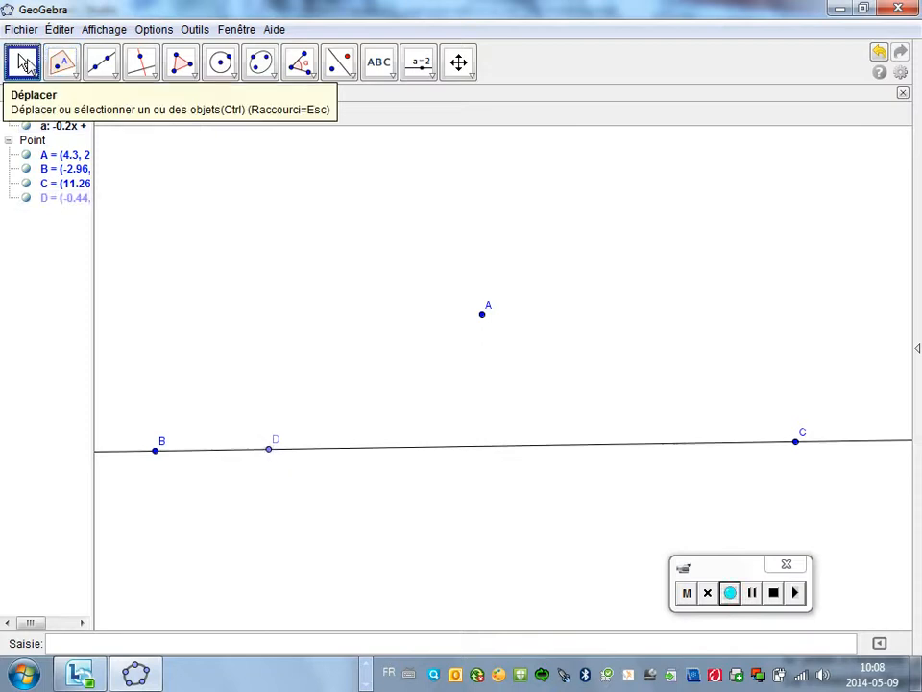
pyautogui.moveTo(268, 448); pyautogui.dragTo(678, 442)
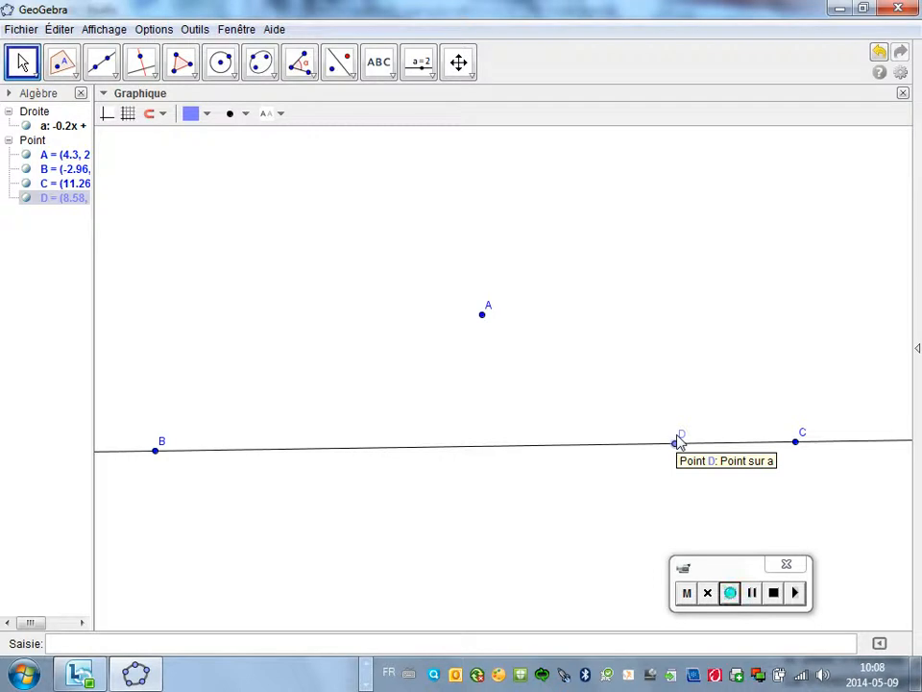
# Construct the segment between point A and the movable point D on the line
pyautogui.click(113, 75)
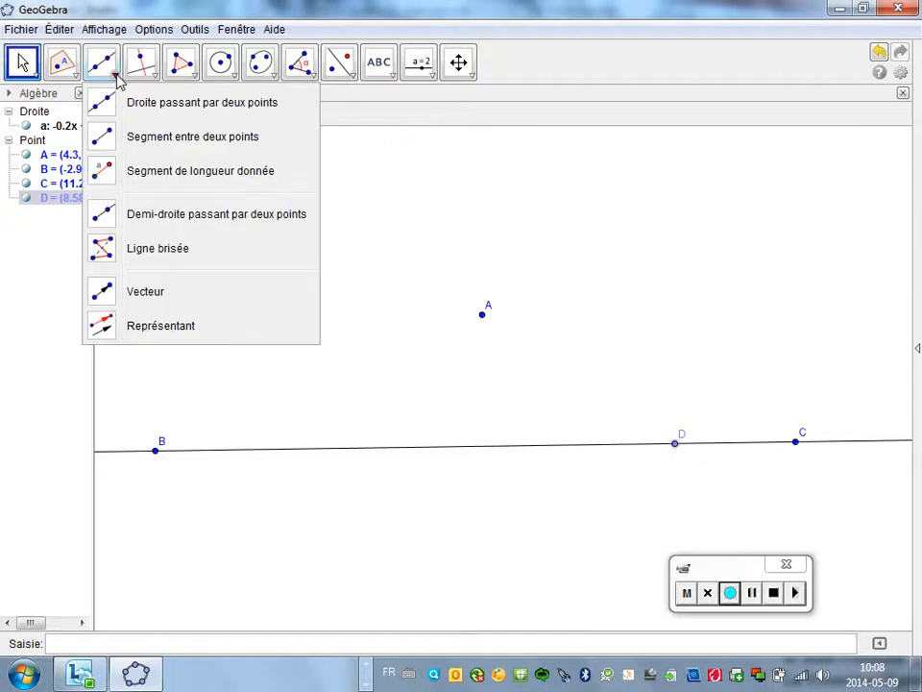
pyautogui.click(151, 142)
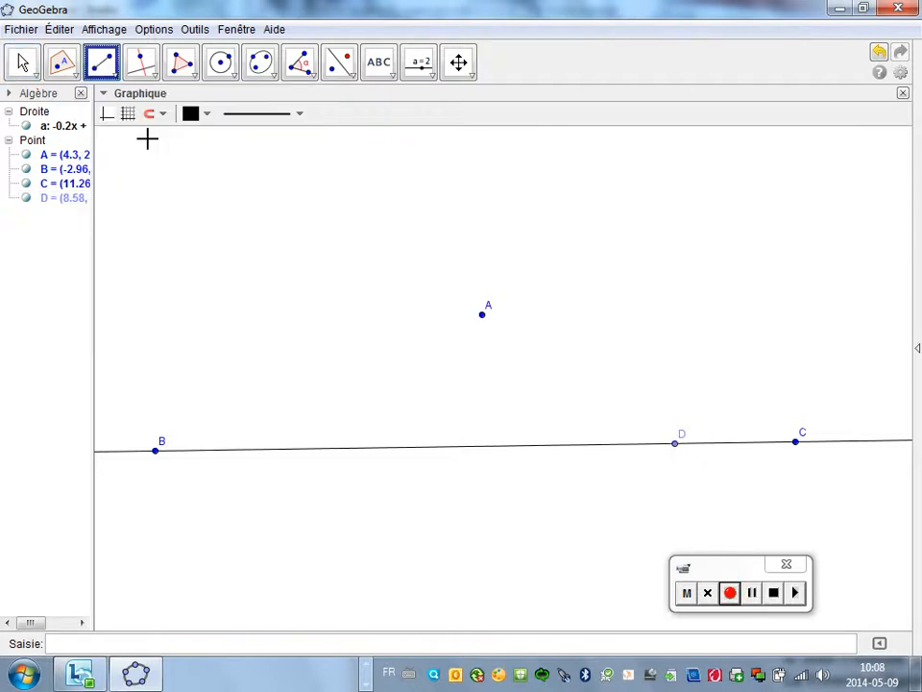
pyautogui.click(482, 315)
pyautogui.click(675, 443)
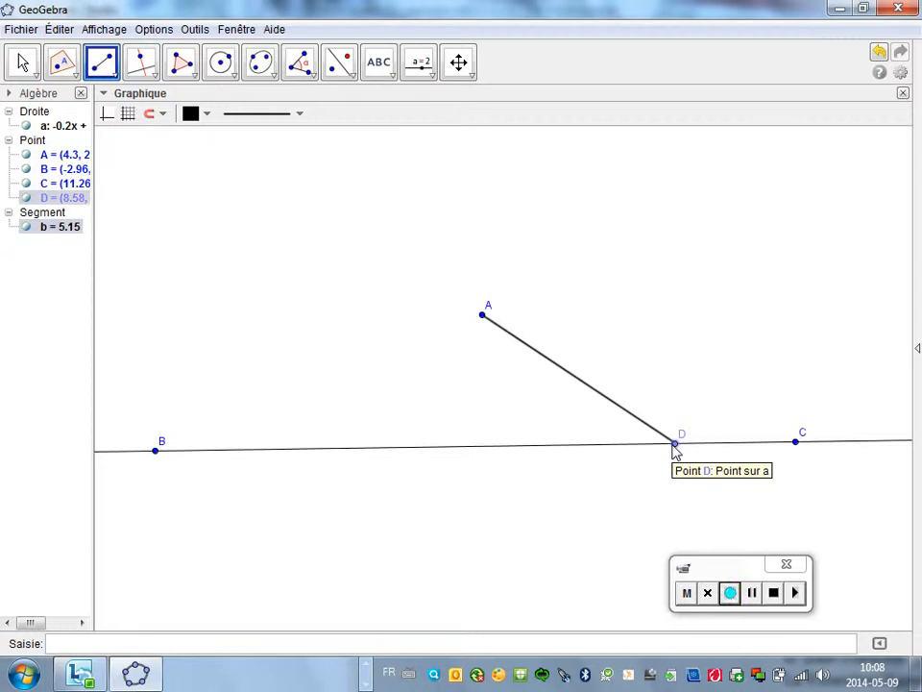
# Construct the midpoint of segment AD
pyautogui.click(76, 77)
pyautogui.click(127, 248)
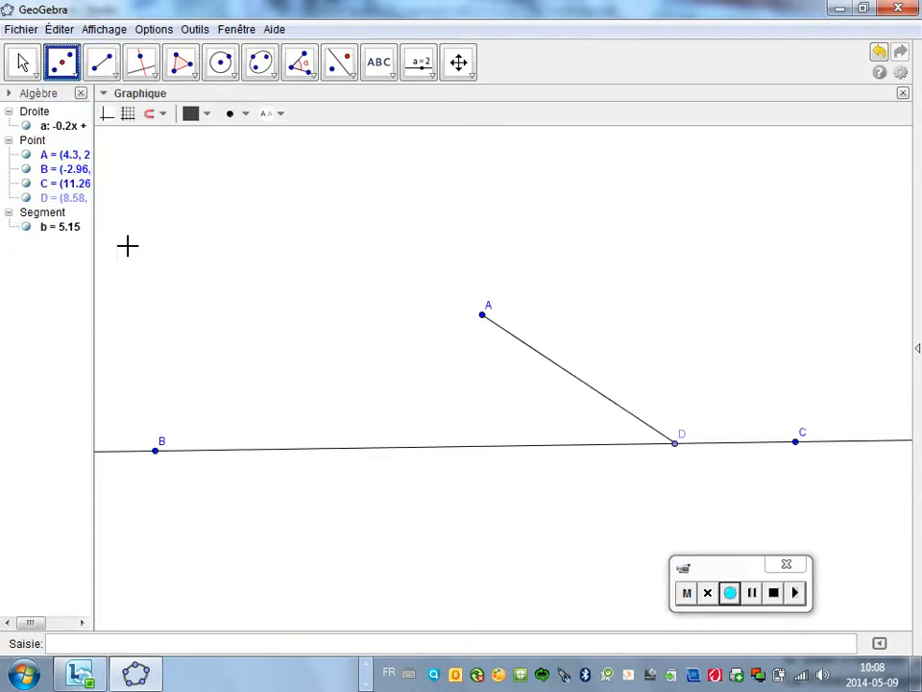
pyautogui.click(574, 379)
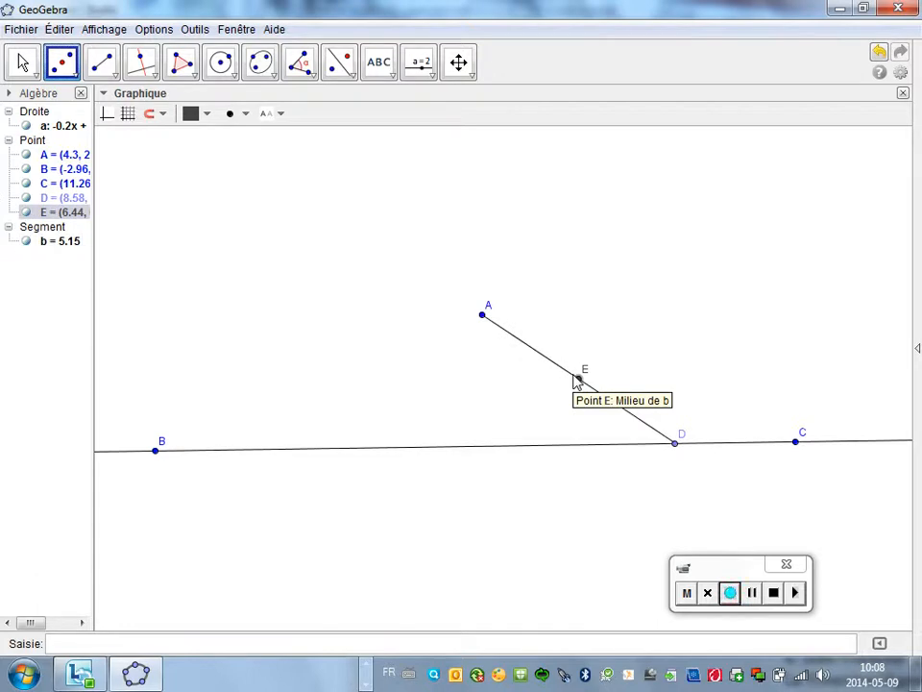
# Move point D along the line to near B and back towards C to check how the midpoint follows
pyautogui.click(24, 64)
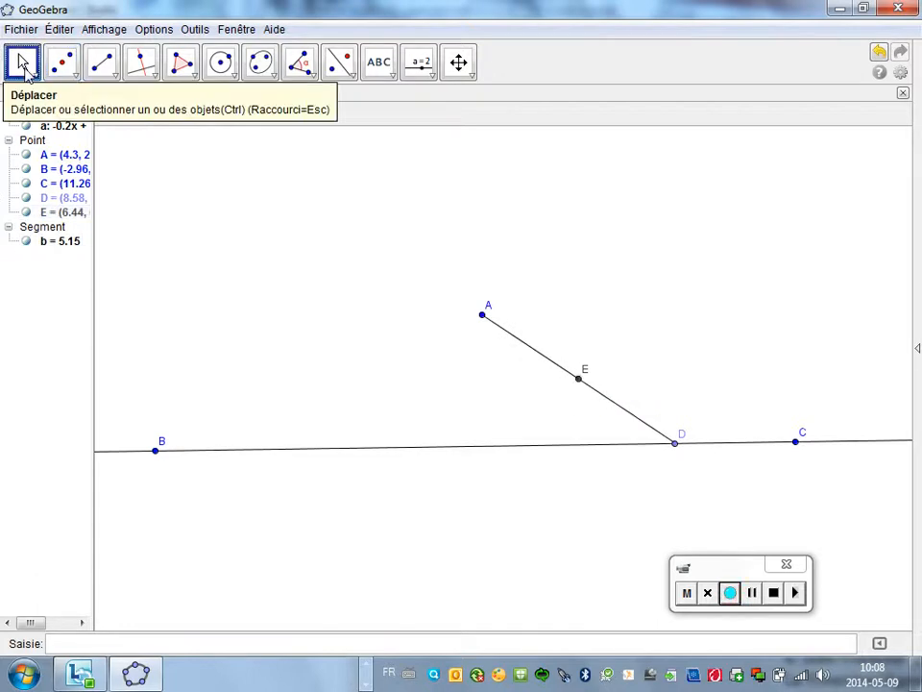
pyautogui.moveTo(675, 443); pyautogui.dragTo(185, 452)
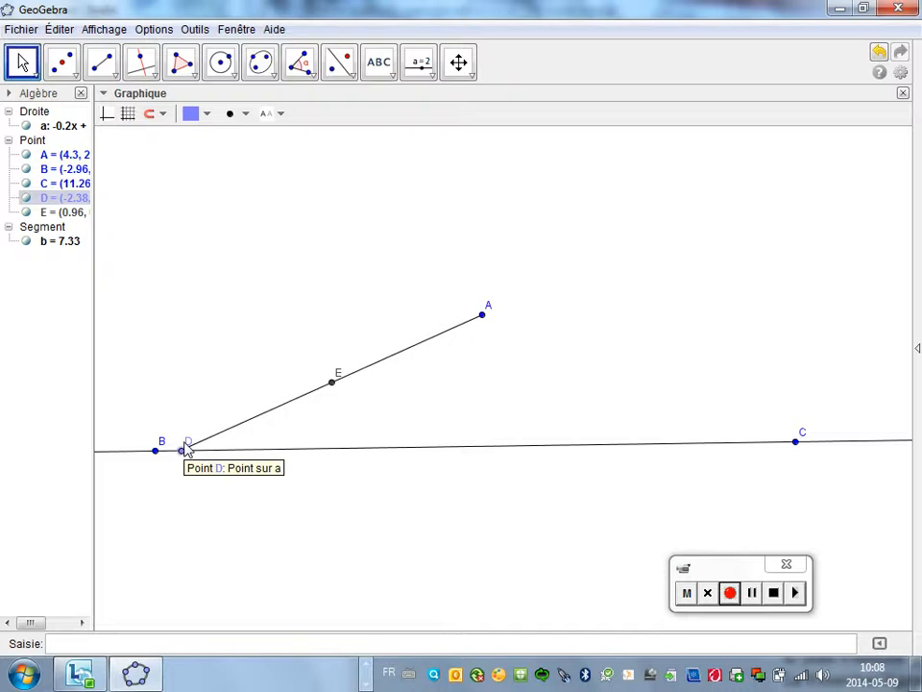
pyautogui.moveTo(187, 450); pyautogui.dragTo(677, 435)
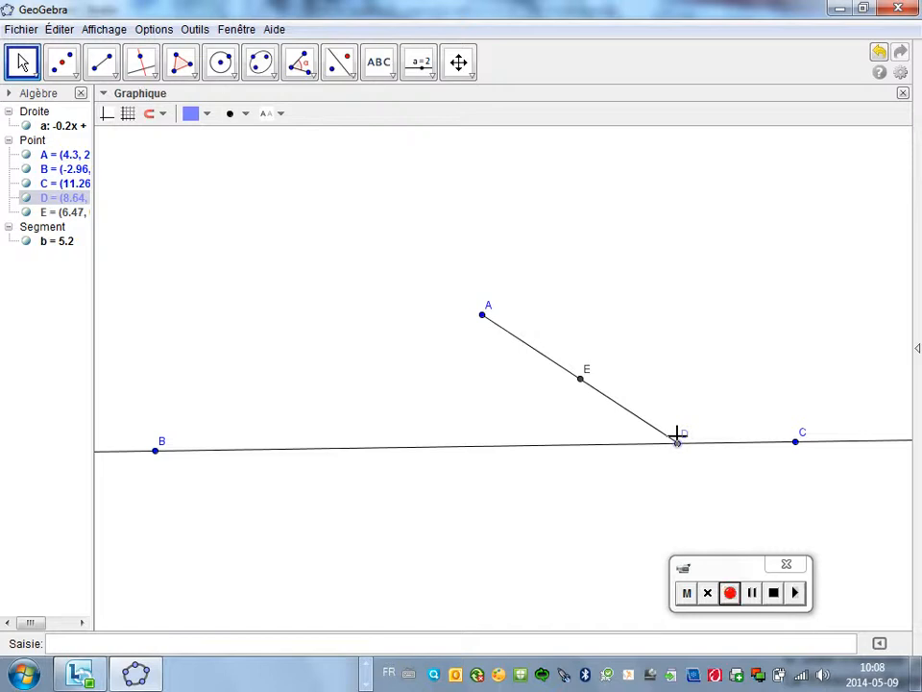
# Construct the perpendicular to segment AD through midpoint E, and slide D slightly along the line towards B
pyautogui.click(142, 64)
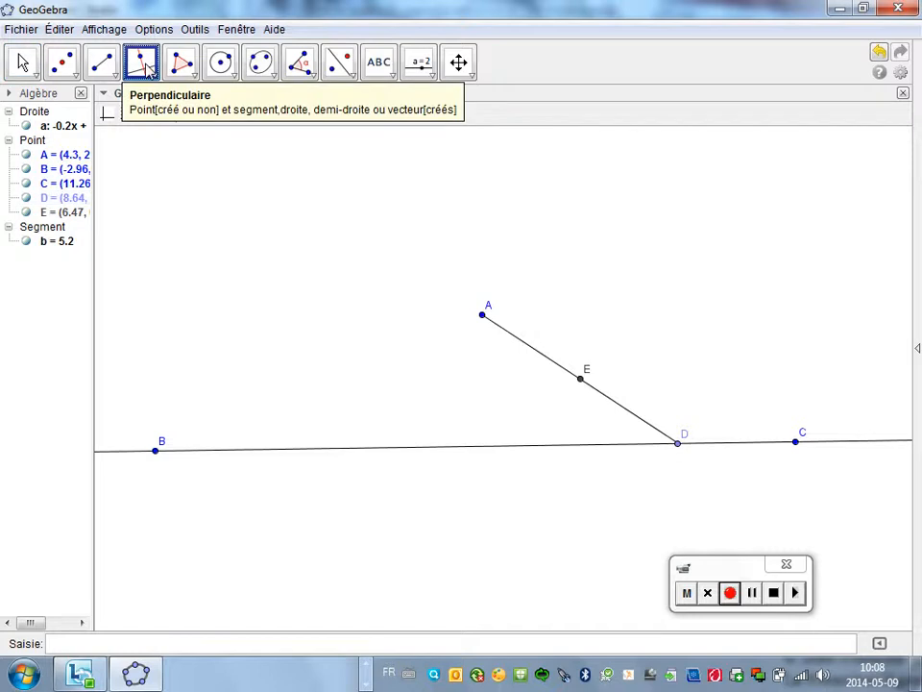
pyautogui.click(644, 425)
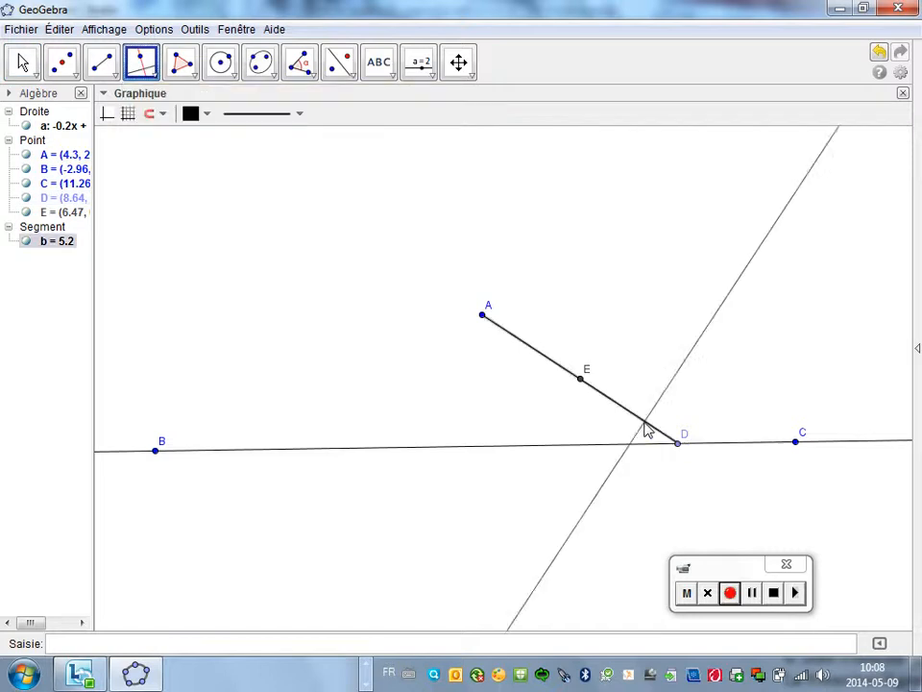
pyautogui.click(580, 377)
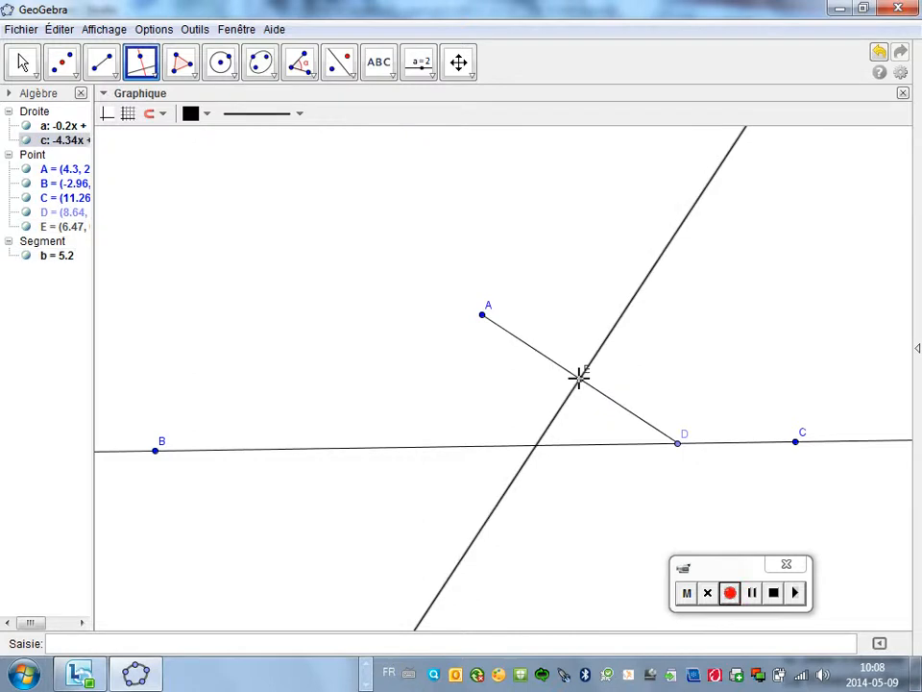
pyautogui.click(24, 63)
pyautogui.moveTo(678, 444); pyautogui.dragTo(640, 426)
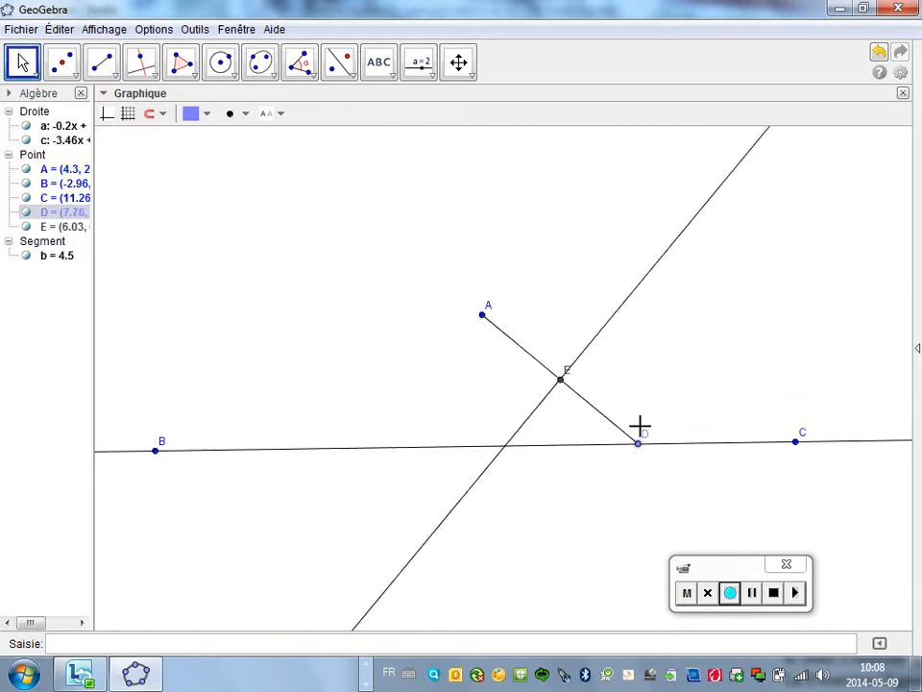
# Turn on the trace for the perpendicular through E and slide D back and forth along line BC to draw its envelope
pyautogui.click(665, 264)
pyautogui.rightClick(664, 263)
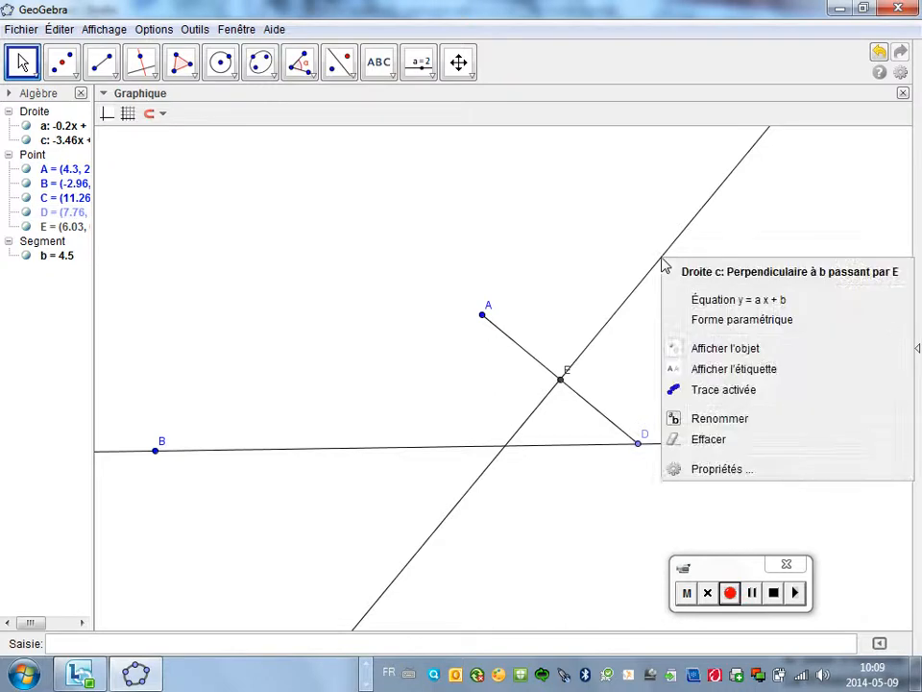
pyautogui.click(720, 391)
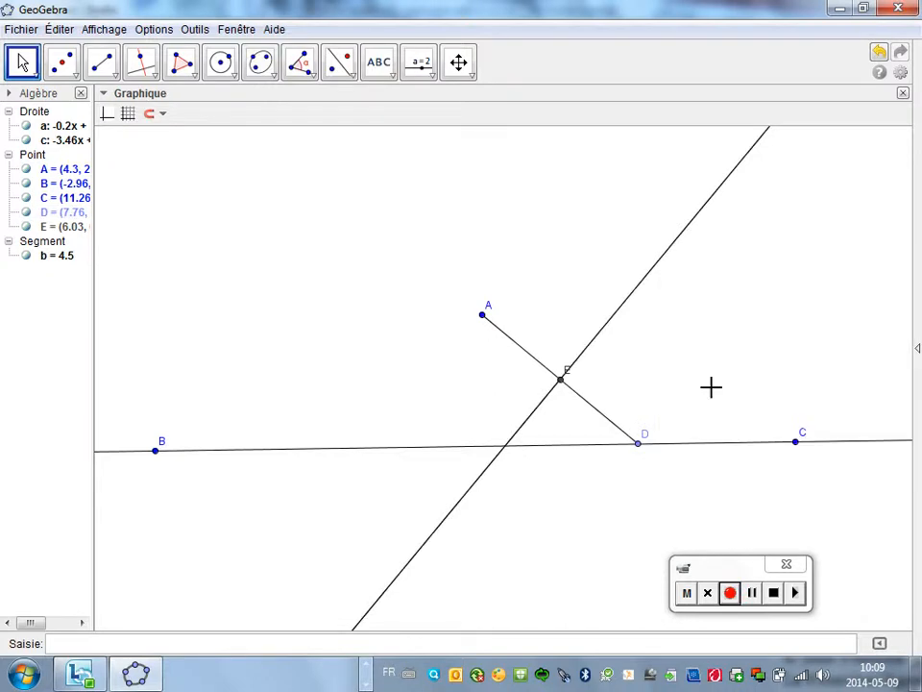
pyautogui.moveTo(637, 443)
pyautogui.mouseDown()
pyautogui.moveTo(728, 439)
pyautogui.moveTo(637, 448)
pyautogui.moveTo(409, 434)
pyautogui.moveTo(263, 376)
pyautogui.mouseUp()
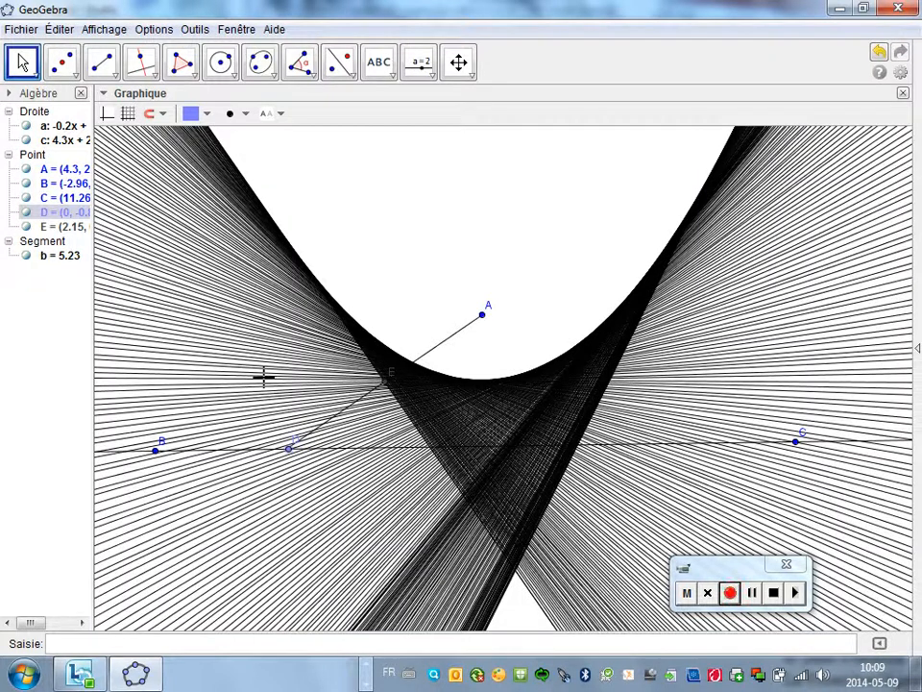
# Undo the last move of point D and turn off the trace for the perpendicular through E
pyautogui.hotkey('ctrl', 'z')
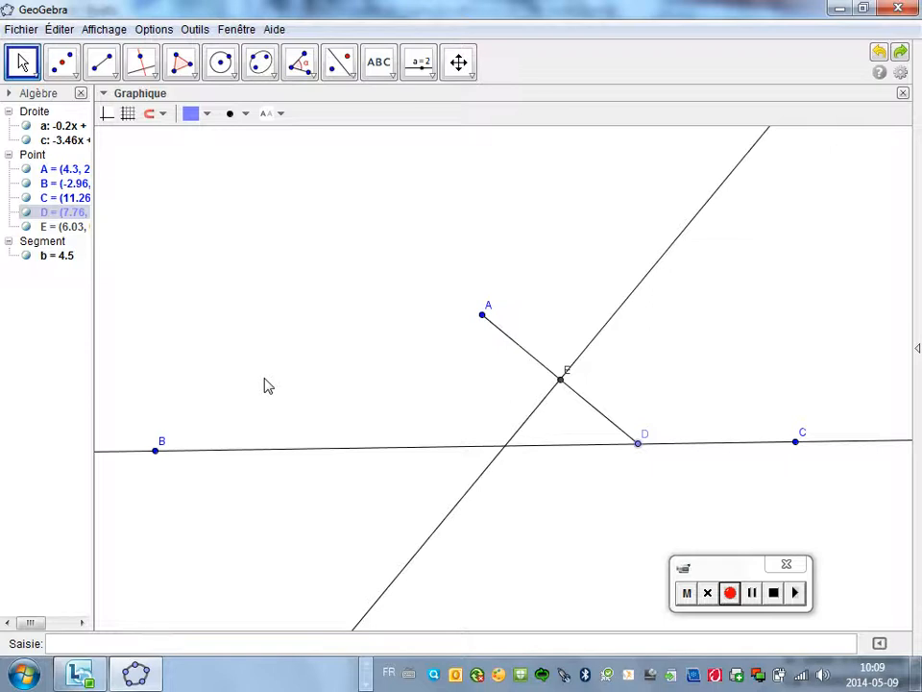
pyautogui.press('Escape')
pyautogui.rightClick(679, 242)
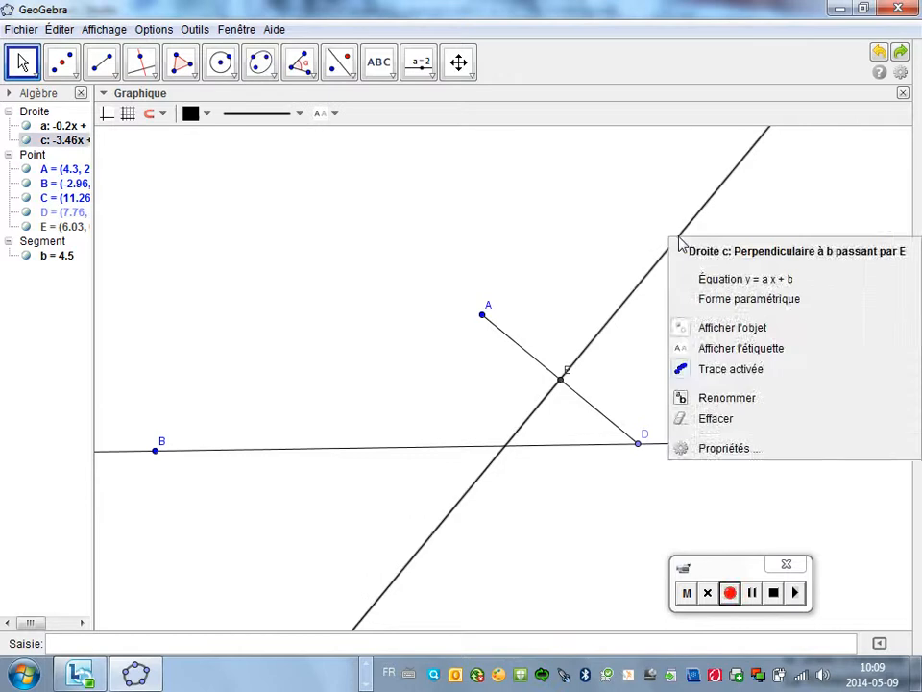
pyautogui.click(746, 373)
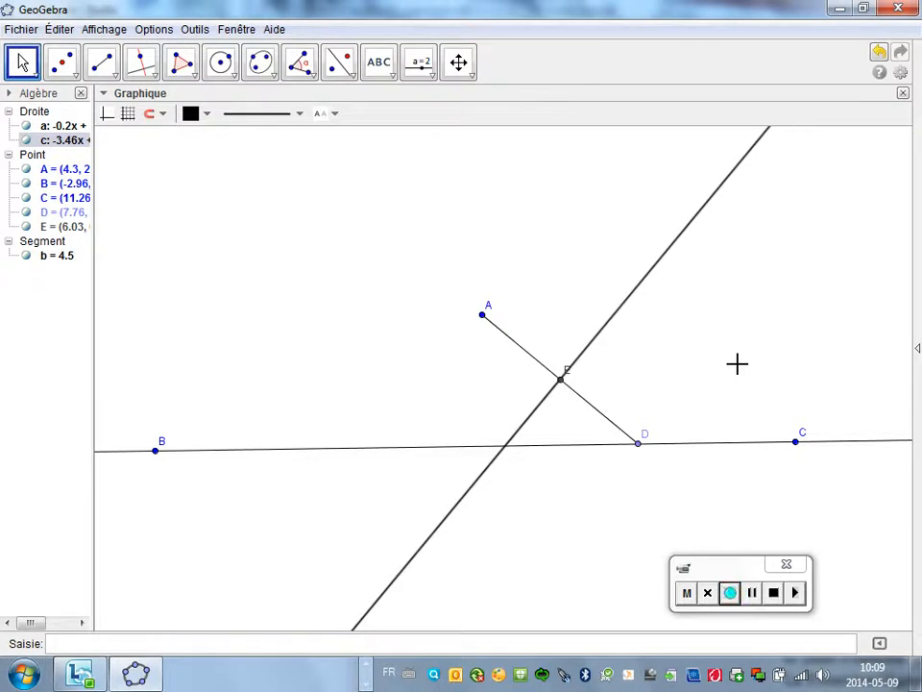
# Construct the perpendicular to line BC through point D
pyautogui.click(143, 69)
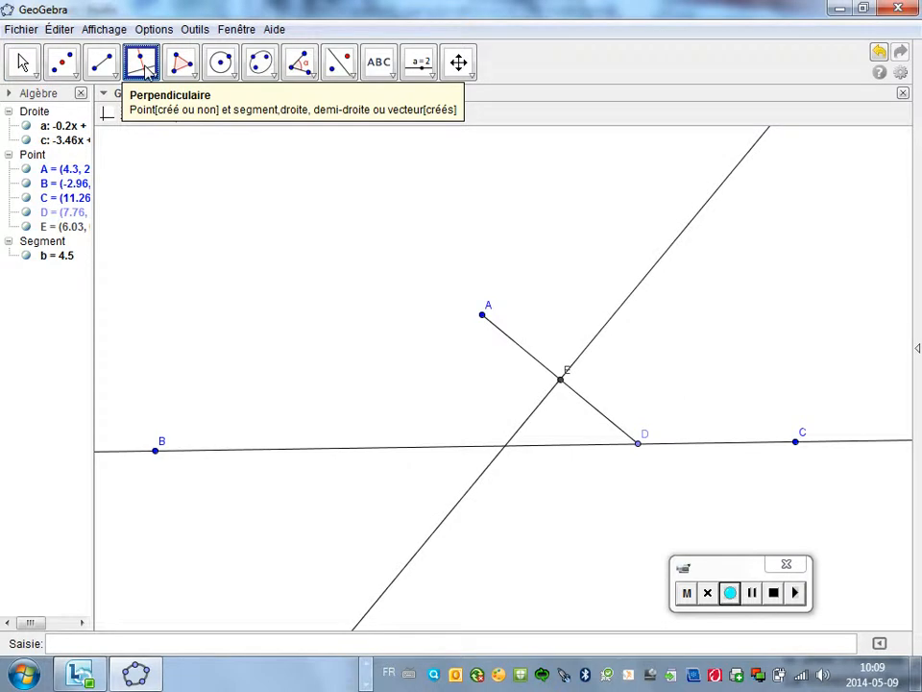
pyautogui.click(722, 445)
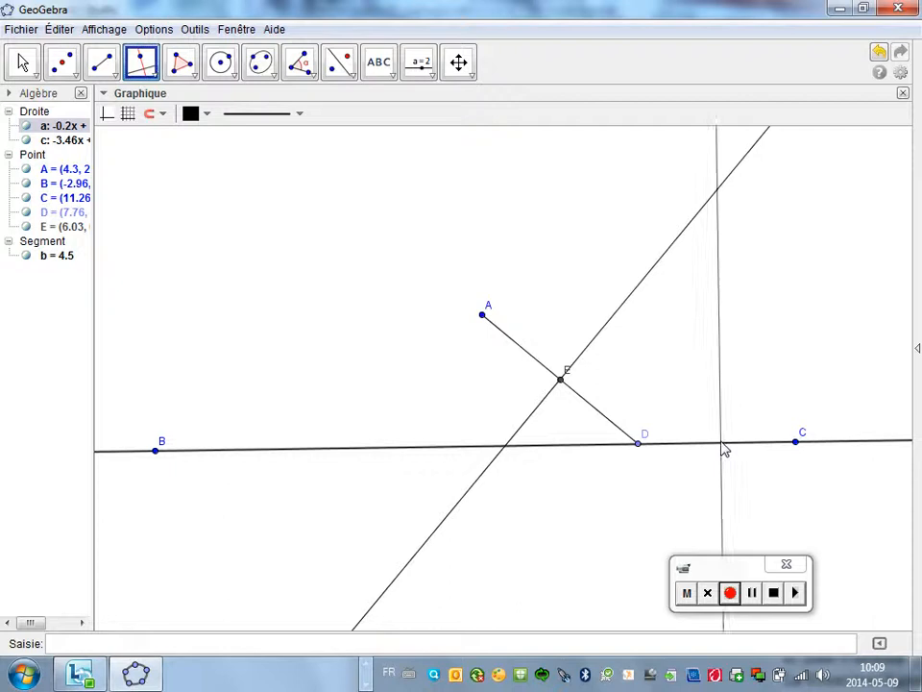
pyautogui.click(639, 446)
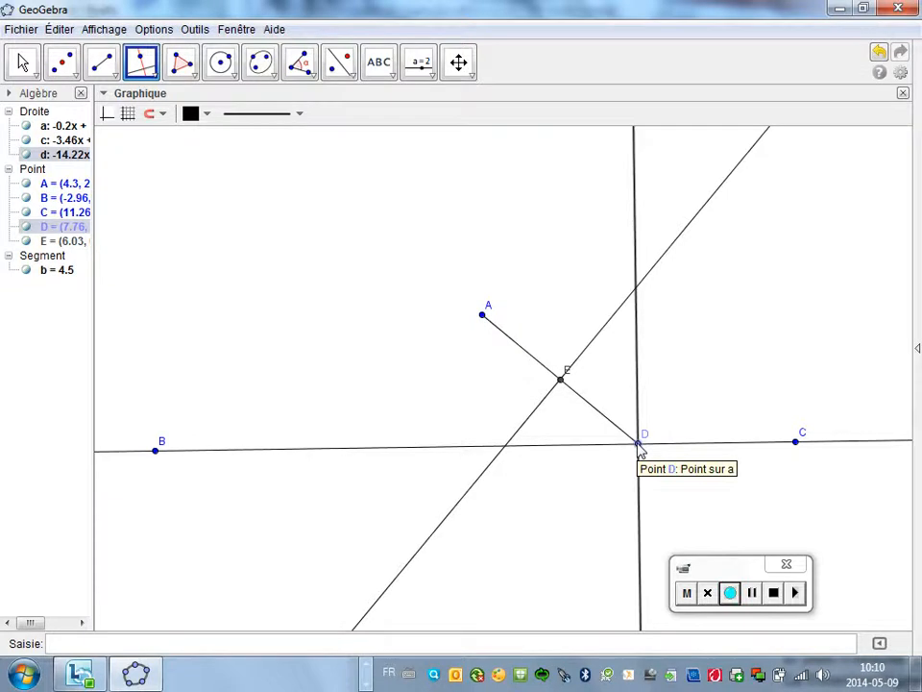
# Create the intersection point of the perpendicular through D and the perpendicular through E
pyautogui.click(75, 73)
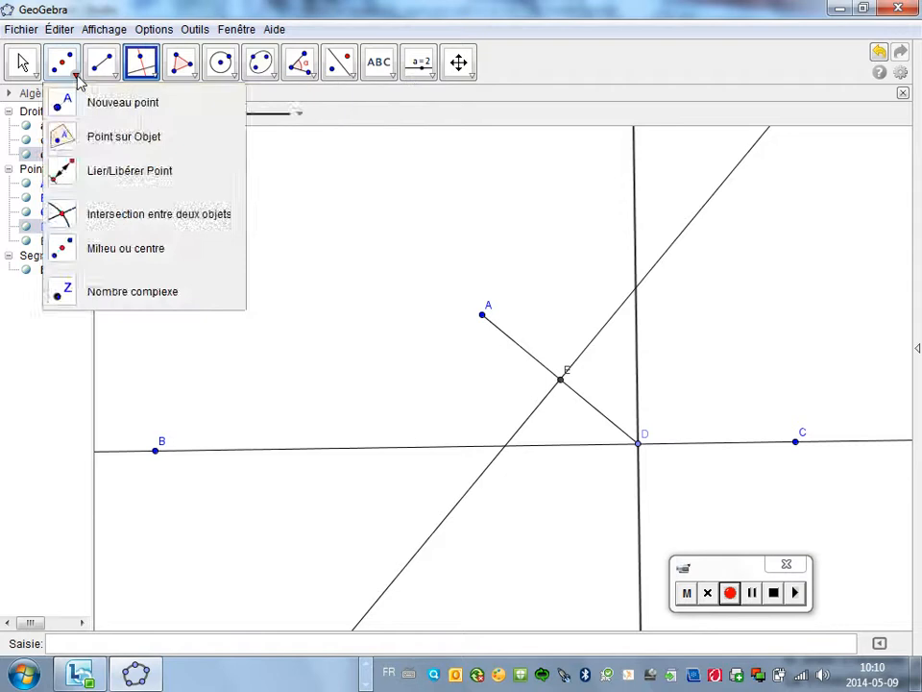
pyautogui.click(178, 220)
pyautogui.click(633, 371)
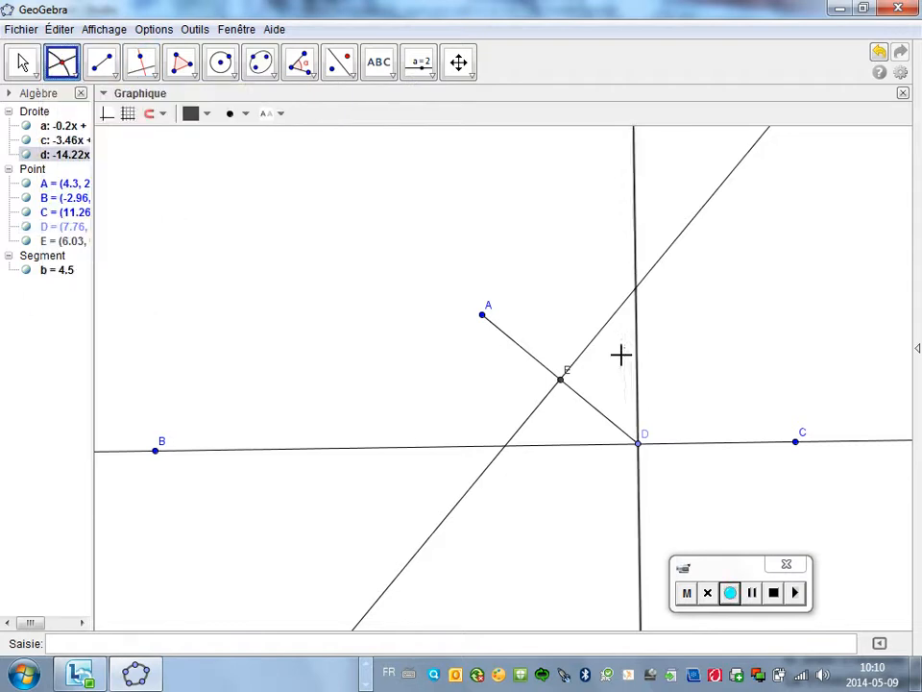
pyautogui.click(593, 343)
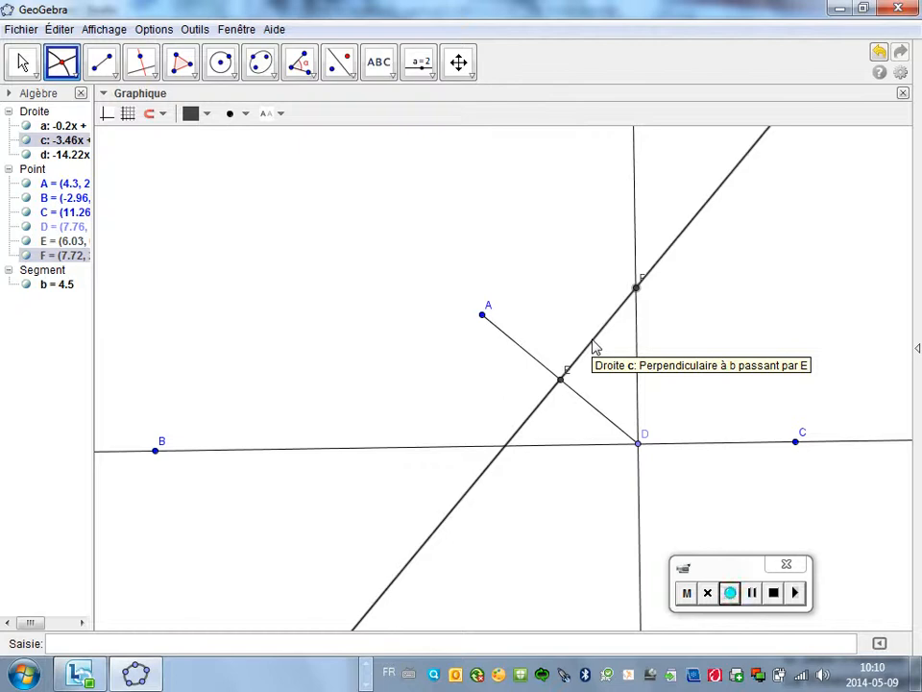
# Construct the segment between intersection point F and point A
pyautogui.click(100, 72)
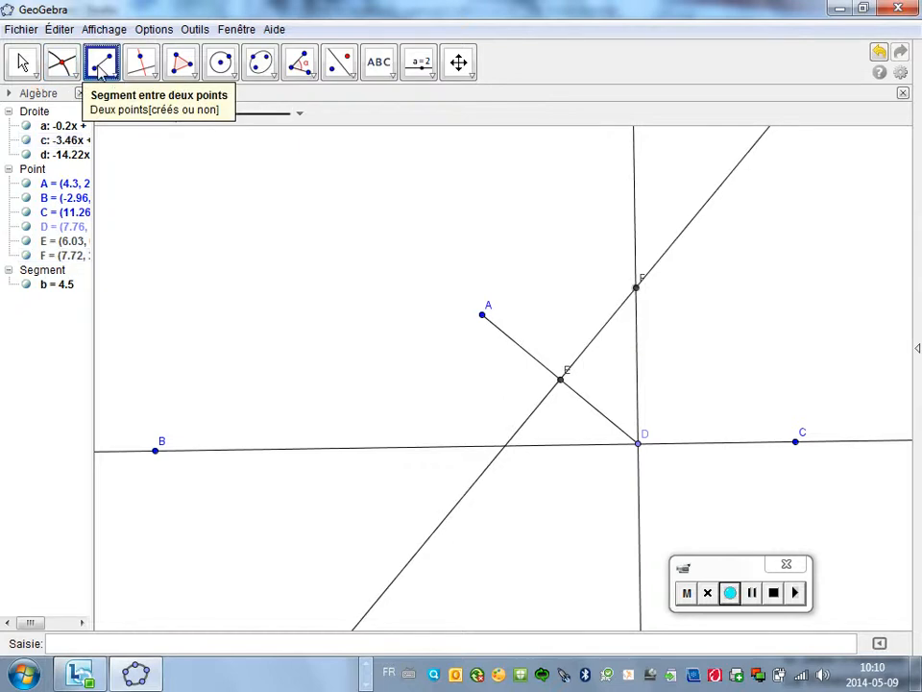
pyautogui.click(636, 289)
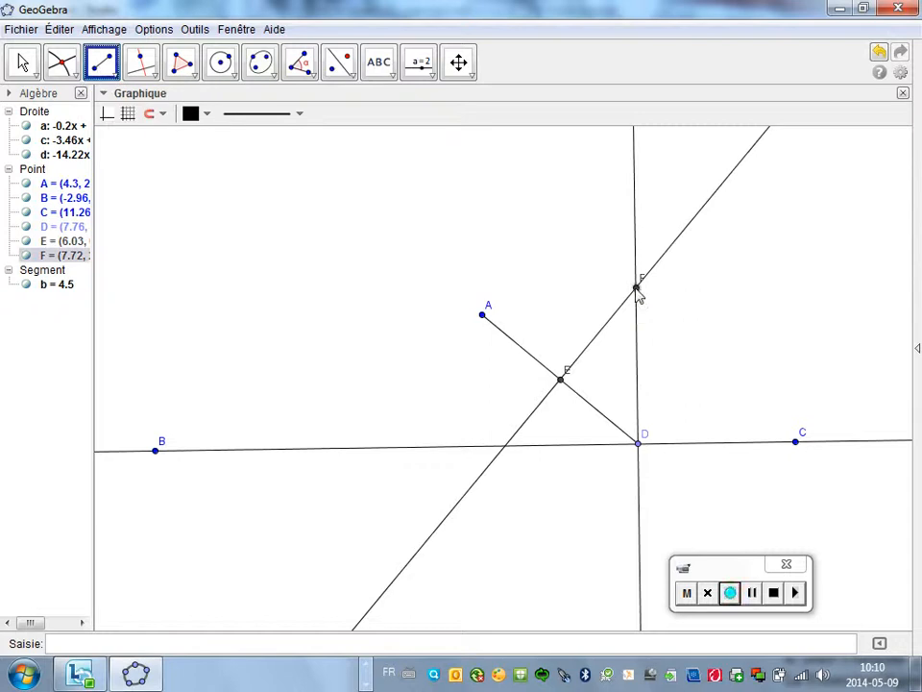
pyautogui.click(483, 316)
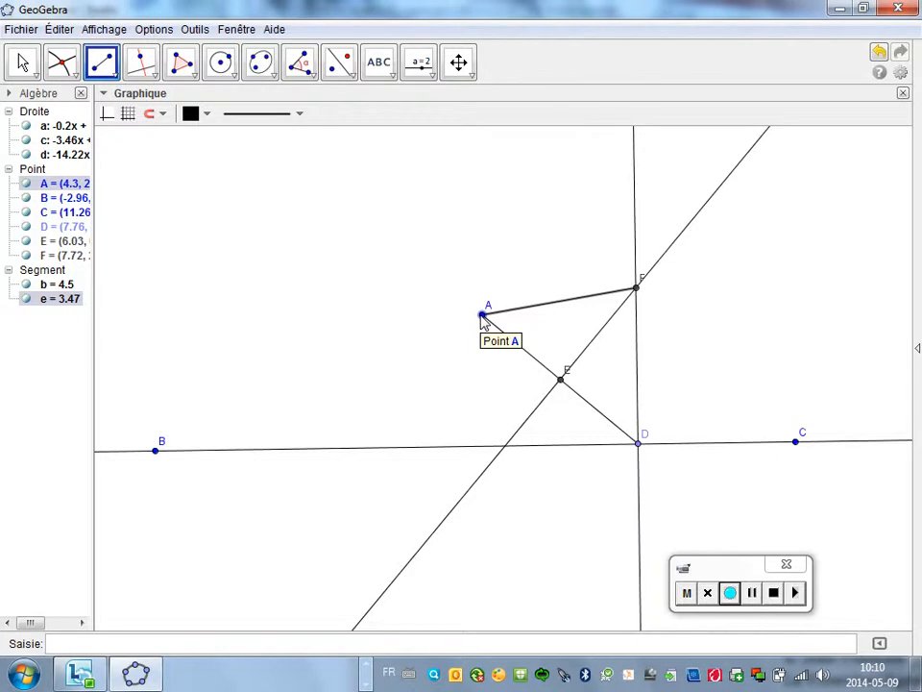
# Turn on the trace for point F and slide D along line BC to plot the parabola, leaving D almost directly below A
pyautogui.click(24, 62)
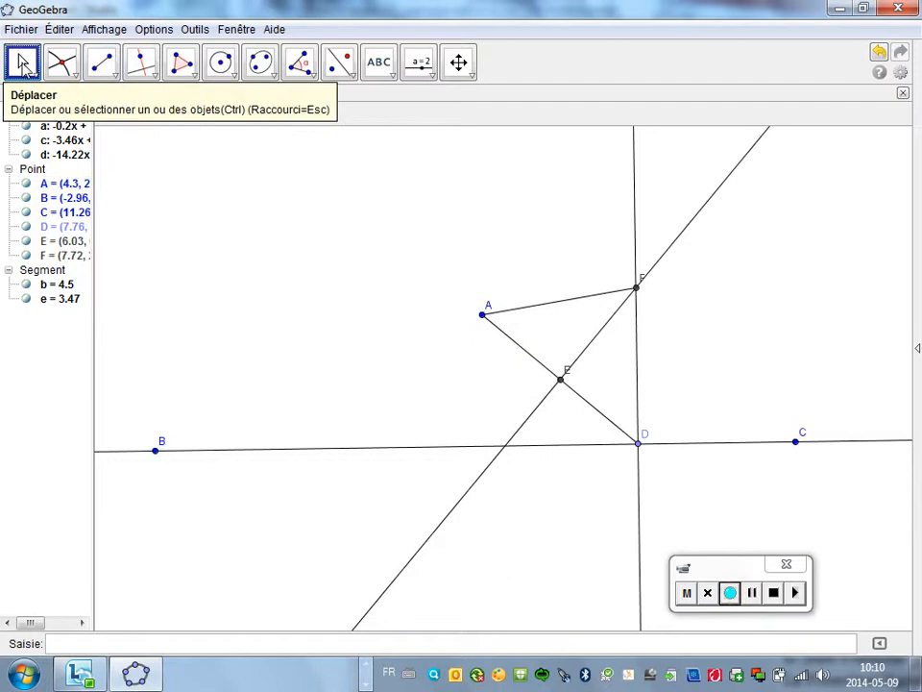
pyautogui.rightClick(638, 291)
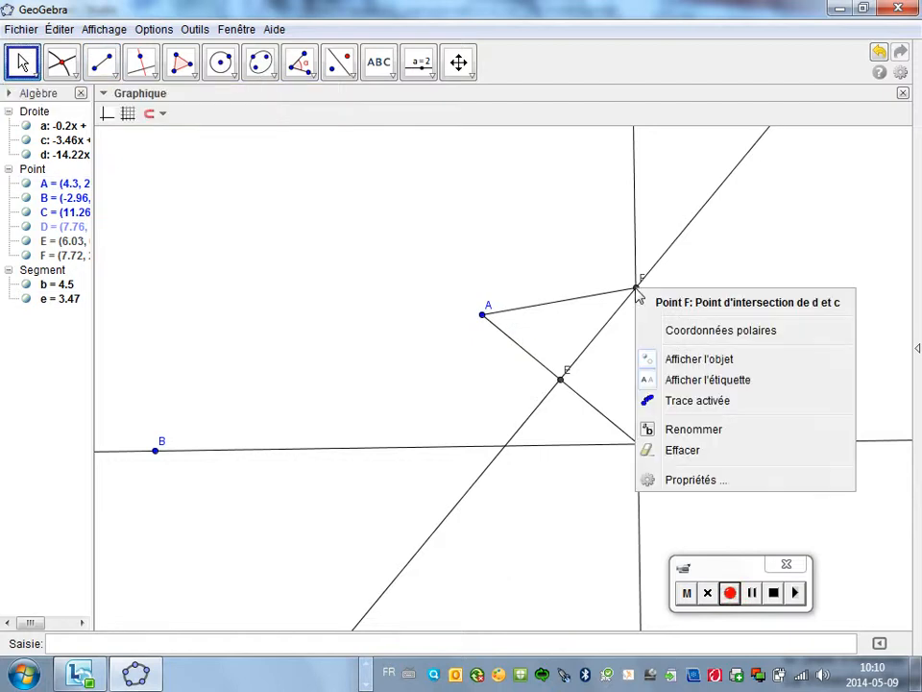
pyautogui.click(690, 397)
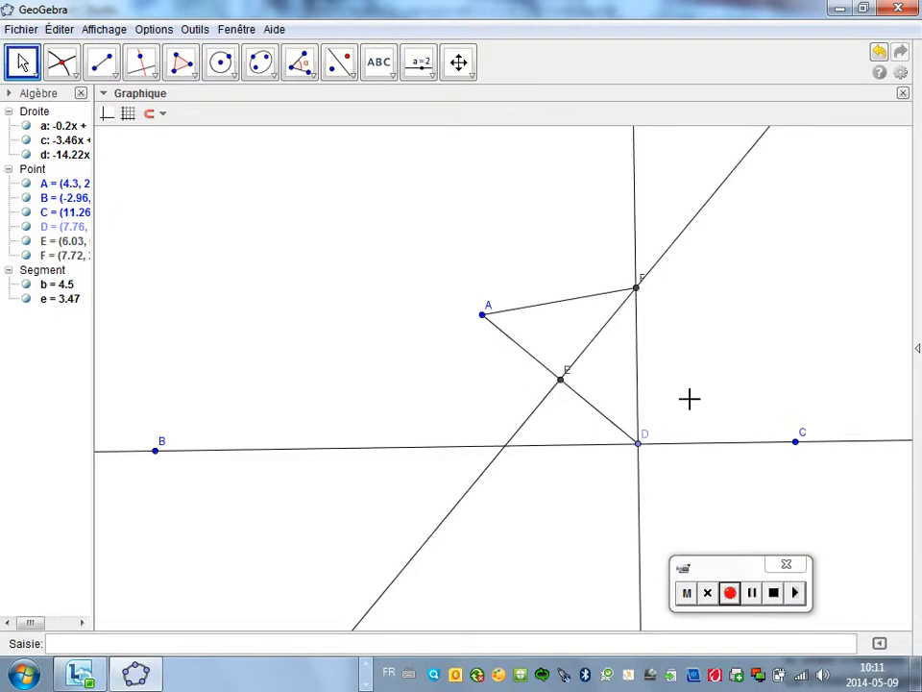
pyautogui.moveTo(639, 450)
pyautogui.mouseDown()
pyautogui.moveTo(725, 432)
pyautogui.moveTo(611, 459)
pyautogui.moveTo(528, 460)
pyautogui.moveTo(193, 431)
pyautogui.moveTo(389, 449)
pyautogui.moveTo(488, 441)
pyautogui.moveTo(710, 448)
pyautogui.moveTo(613, 470)
pyautogui.moveTo(488, 461)
pyautogui.mouseUp()
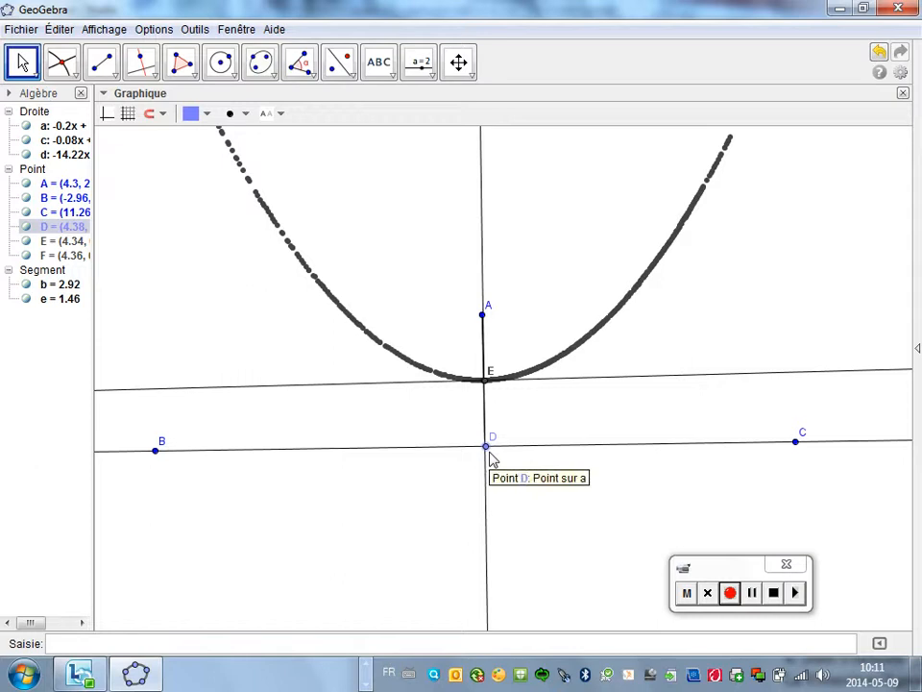